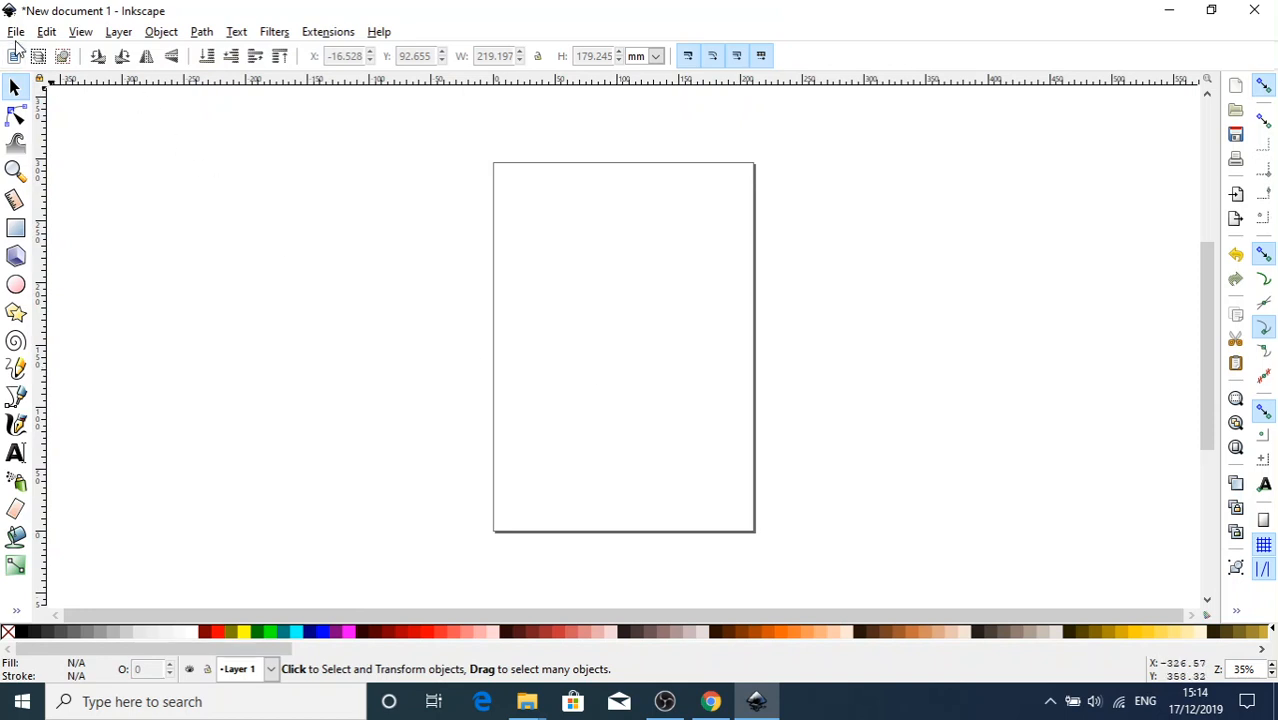
Import the image IMG_20191216_231722 as an embedded bitmap, with DPI from file and Blocky (optimizeSpeed) rendering.
left_click(17, 33)
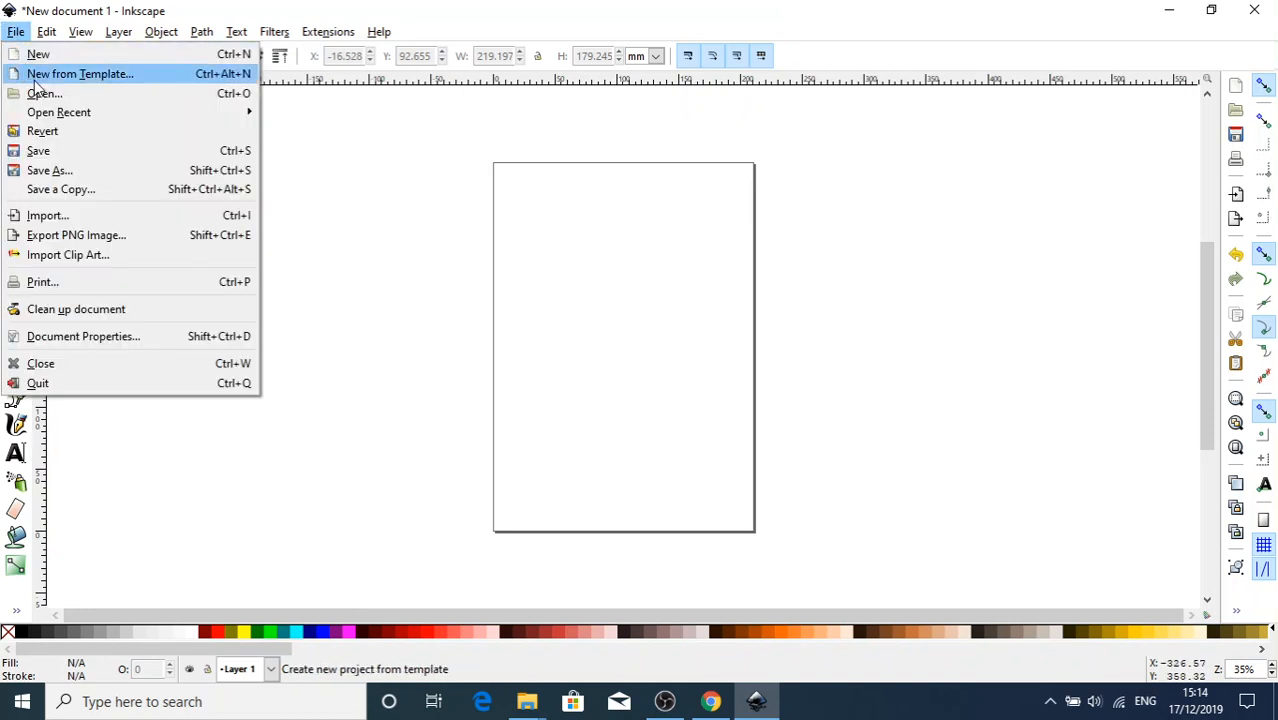
mouse_move(190, 114)
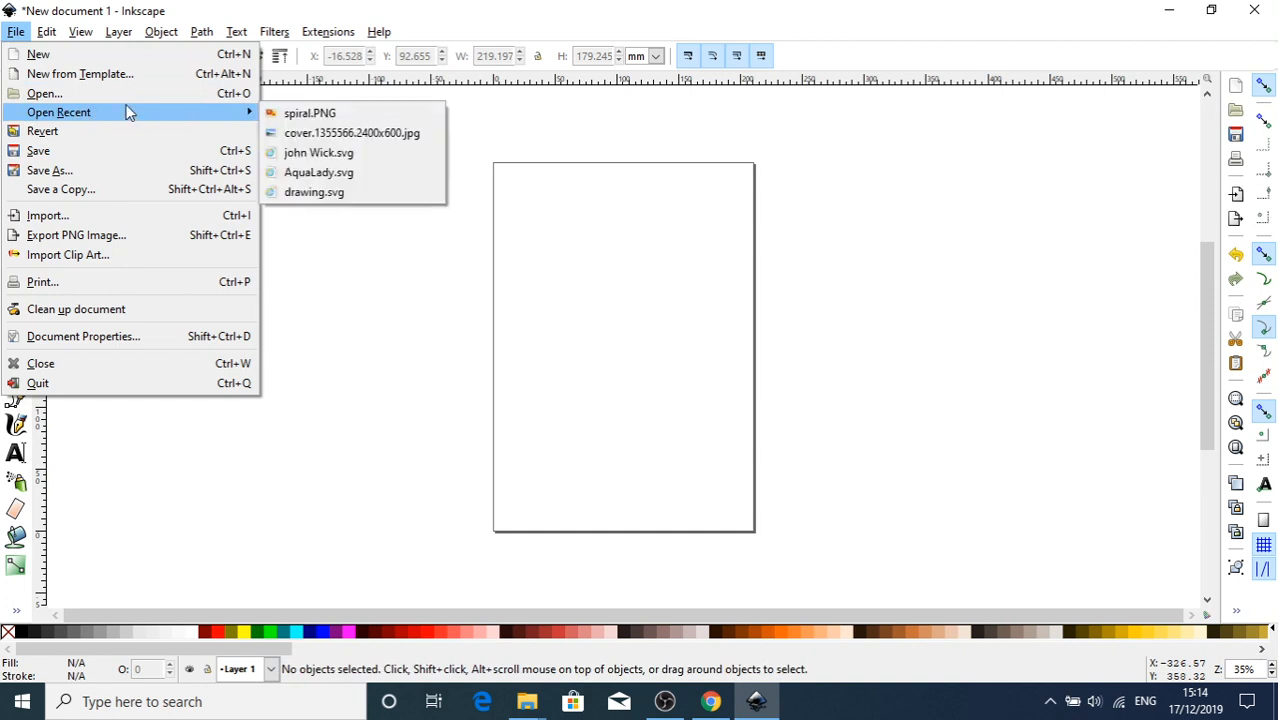
left_click(48, 216)
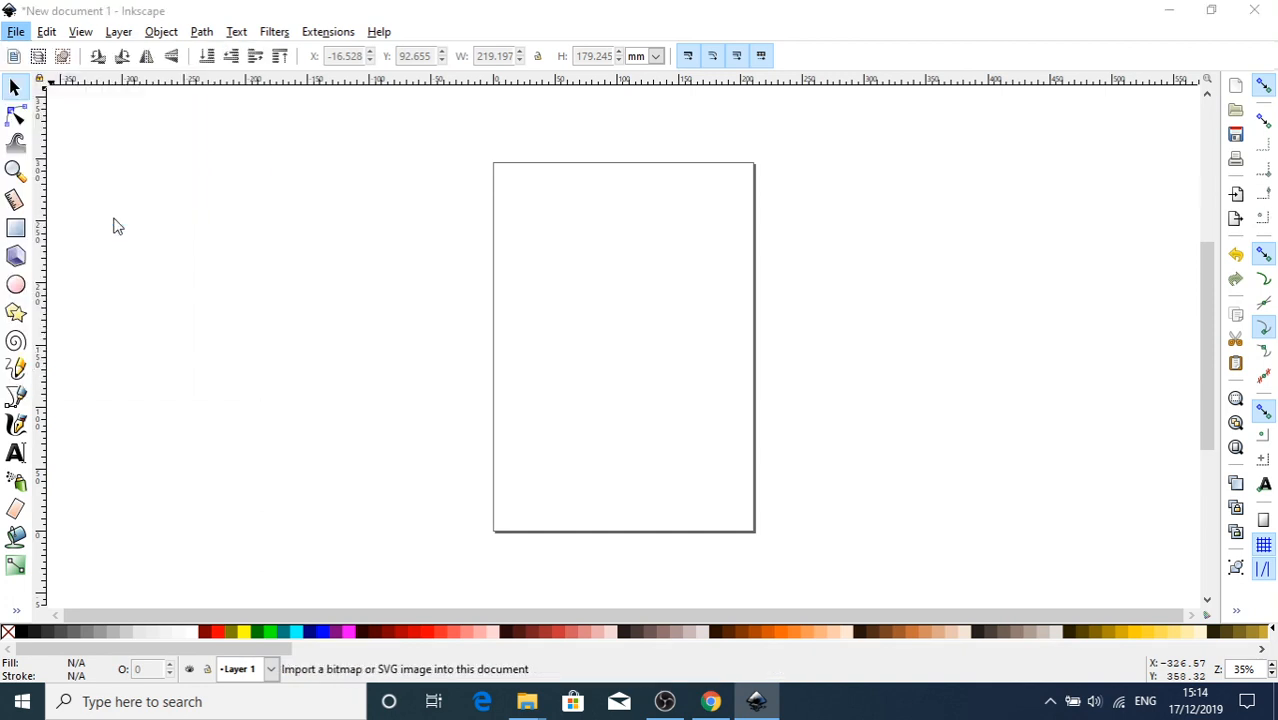
left_click(200, 177)
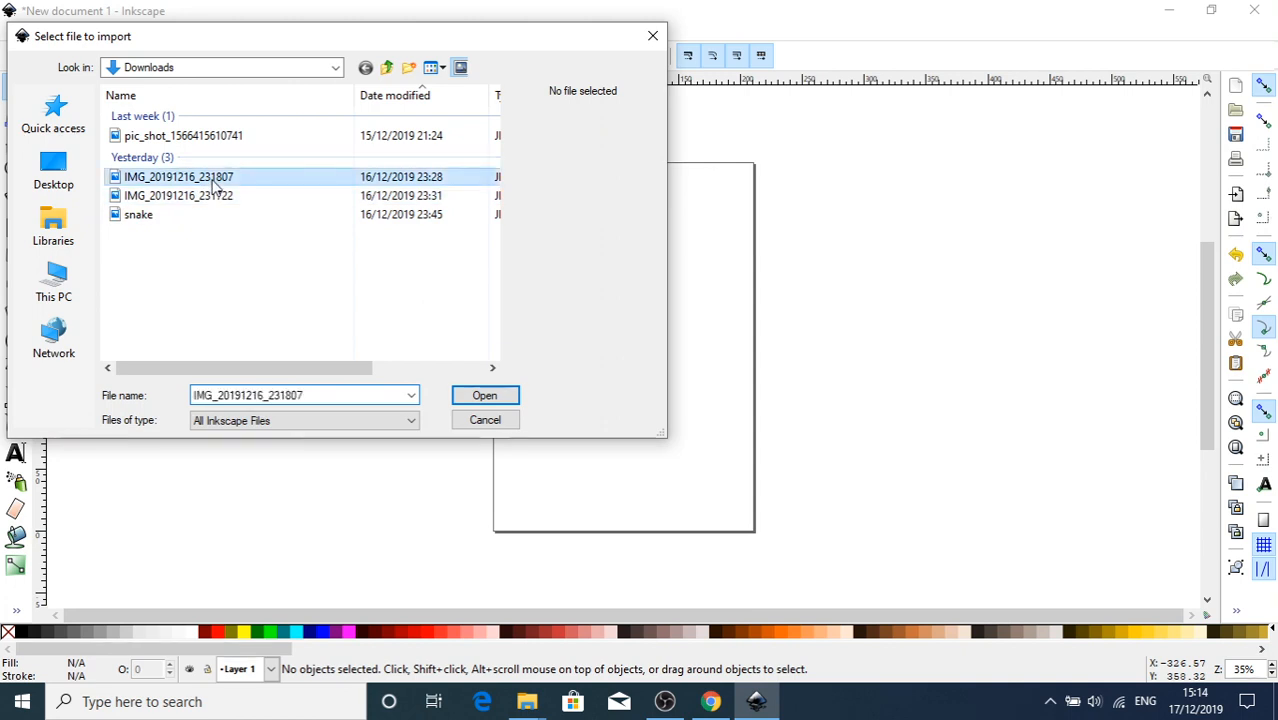
left_click(200, 196)
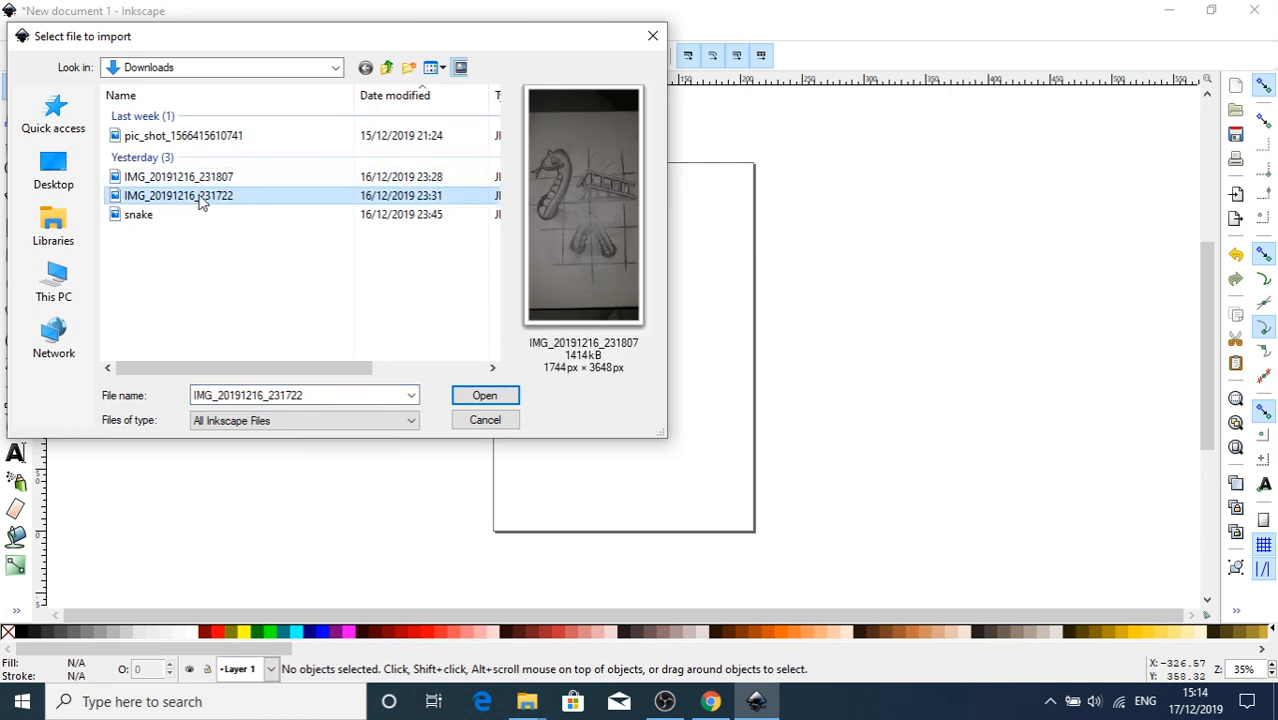
left_click(484, 396)
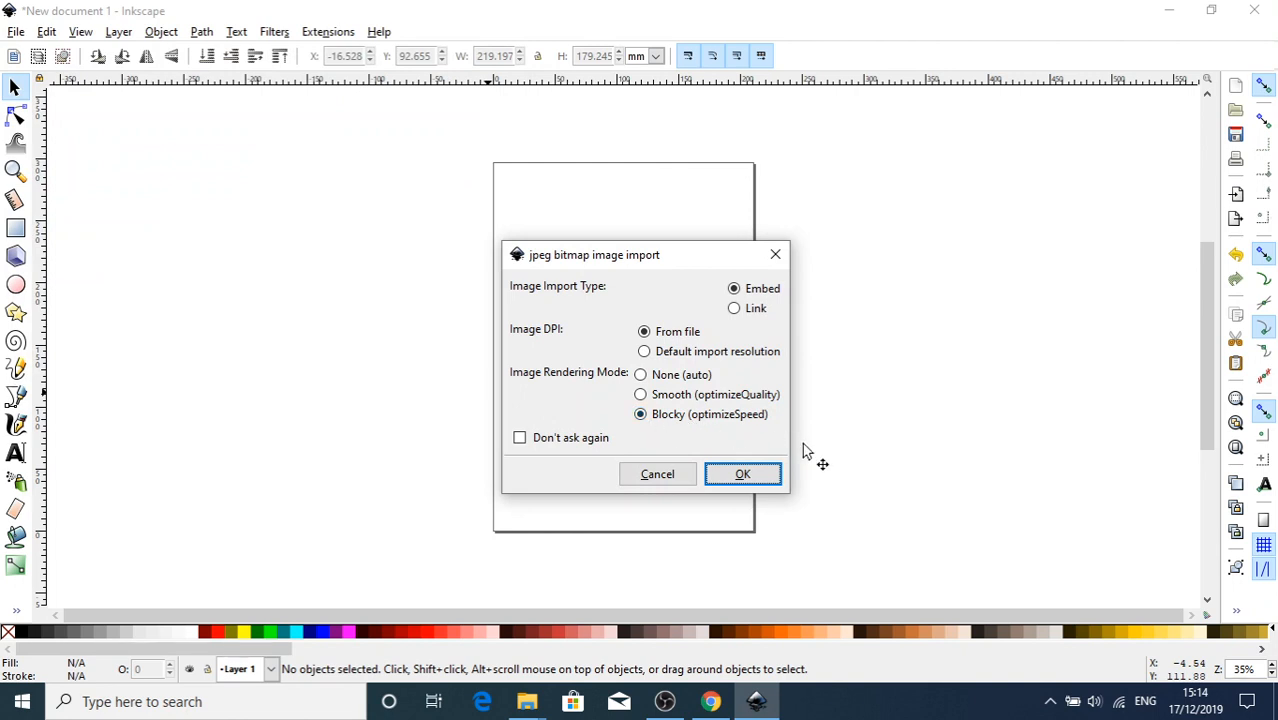
left_click(739, 474)
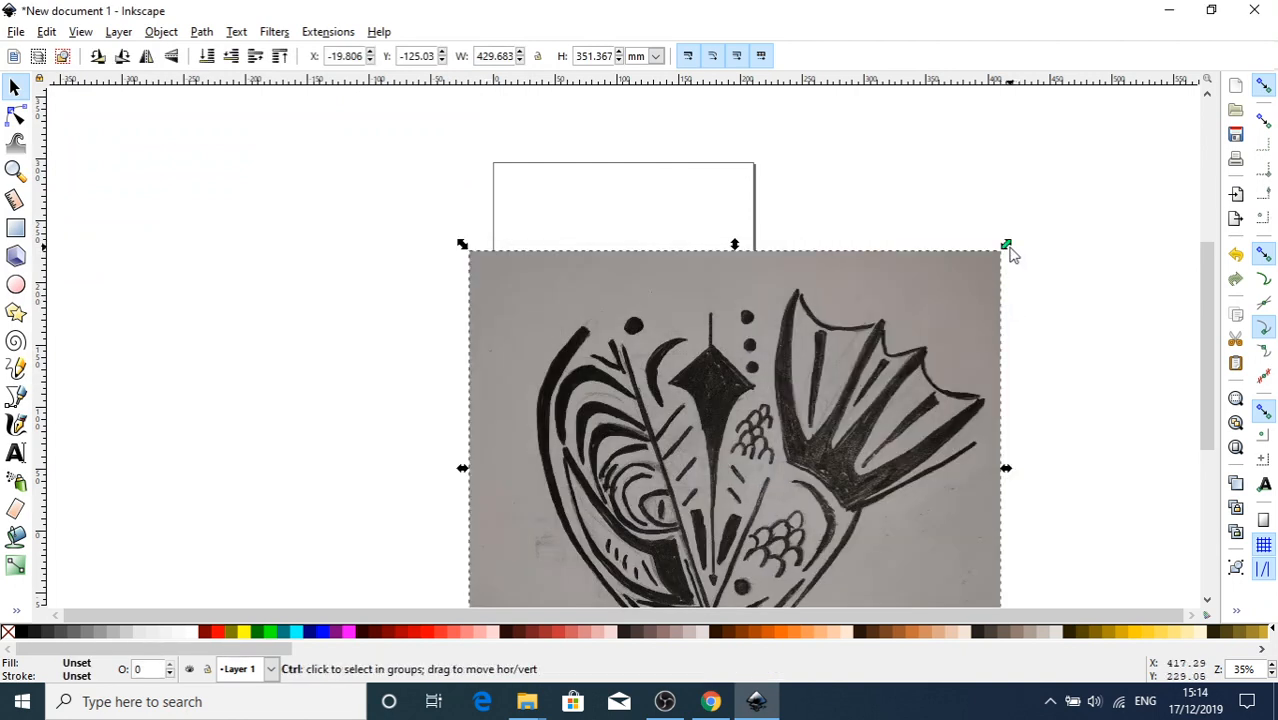
Scale the imported drawing photo down proportionally to about 234 mm wide and move it onto the page.
left_click_drag(1009, 249, 767, 411)
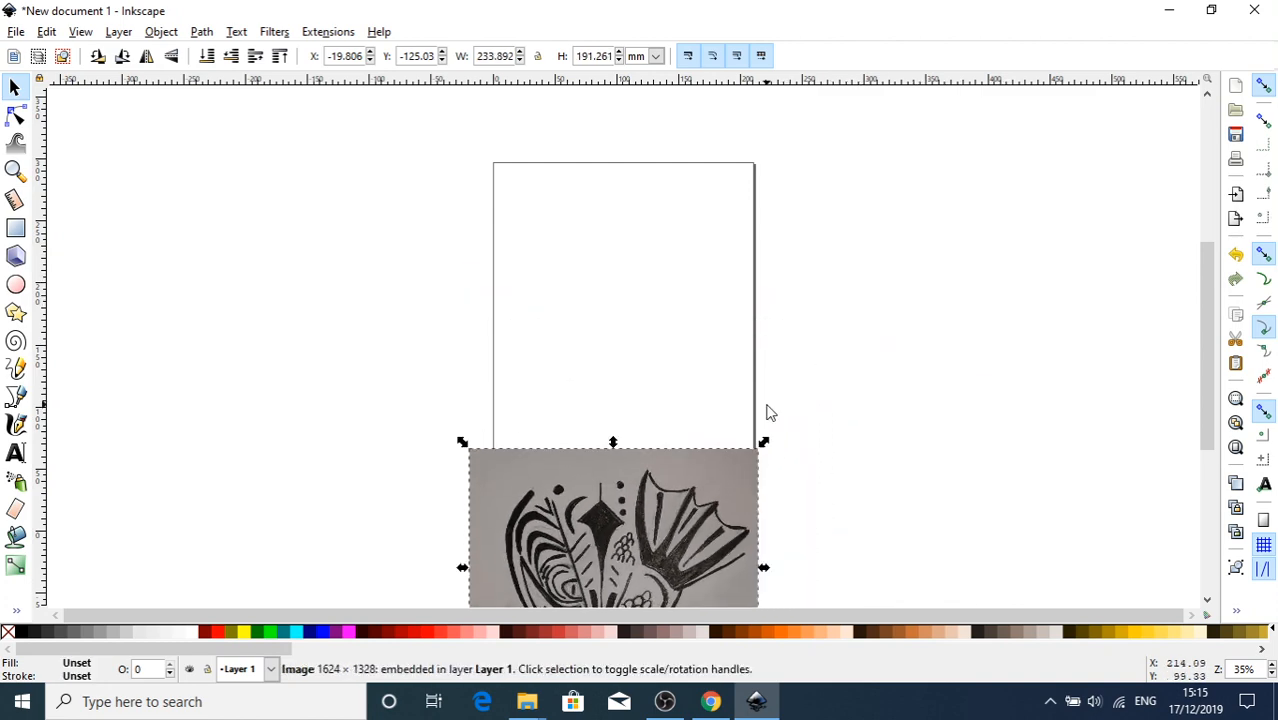
right_click(628, 524)
left_click(551, 496)
left_click_drag(551, 496, 528, 246)
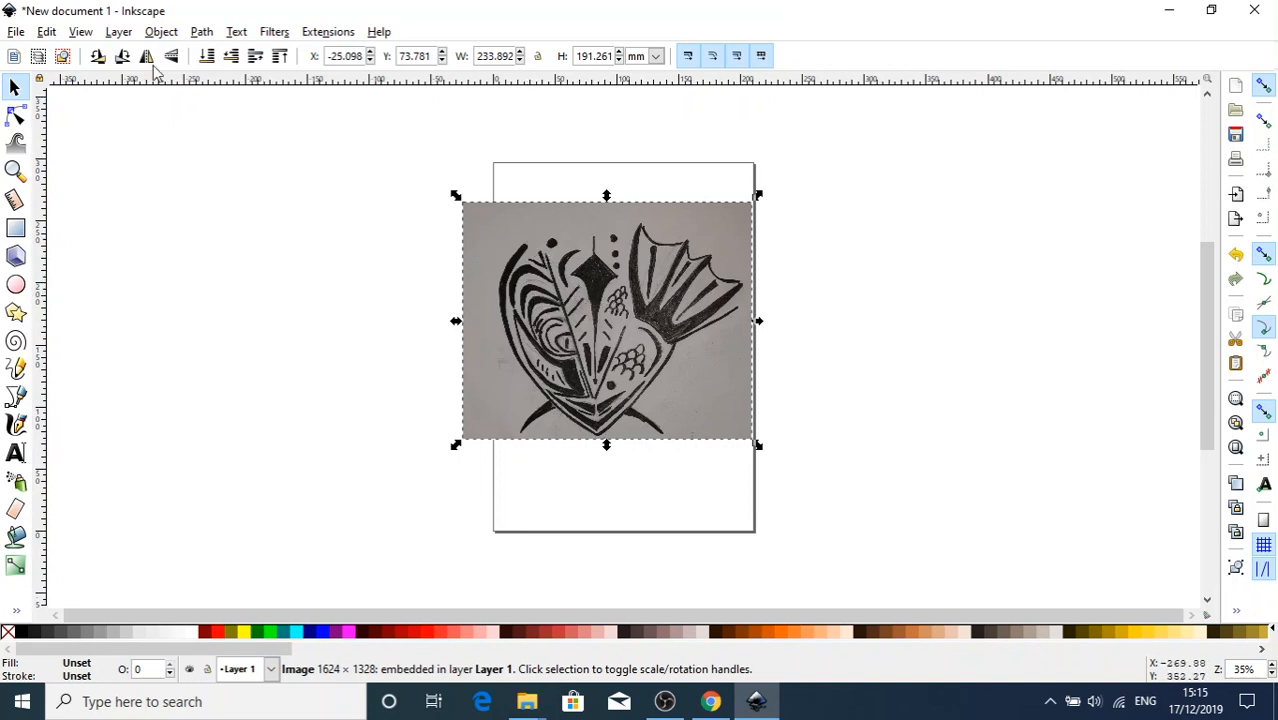
Set up Trace Bitmap for the photo using Brightness steps with Smooth turned off, and update the preview.
left_click(203, 33)
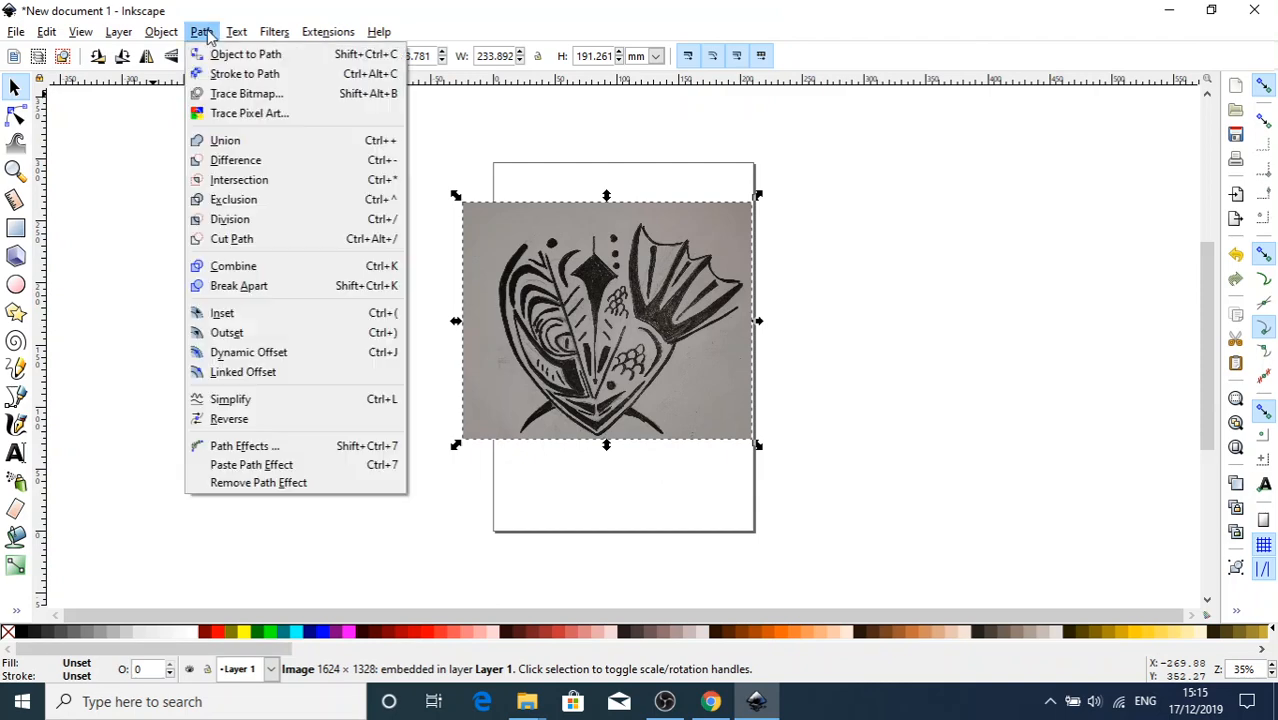
left_click(233, 95)
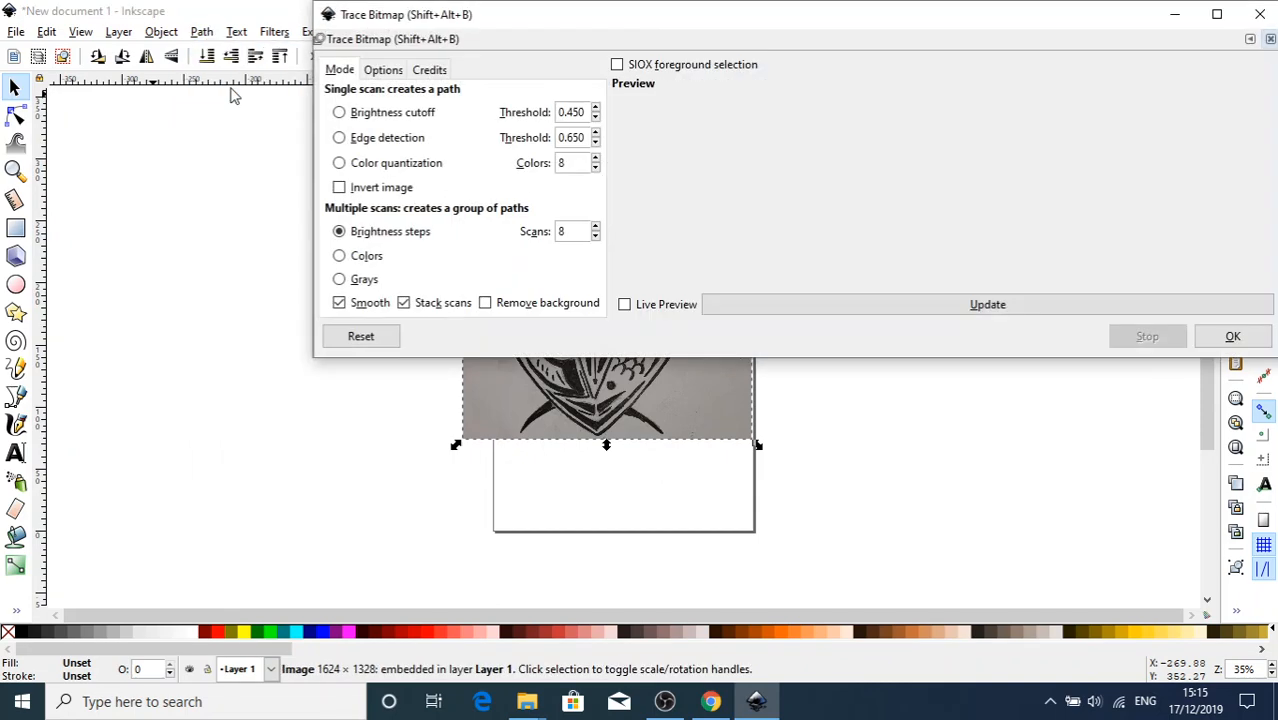
mouse_move(538, 20)
left_mouse_down()
mouse_move(325, 98)
mouse_move(428, 9)
mouse_move(328, 23)
mouse_move(372, 387)
mouse_move(354, 183)
mouse_move(328, 100)
left_mouse_up()
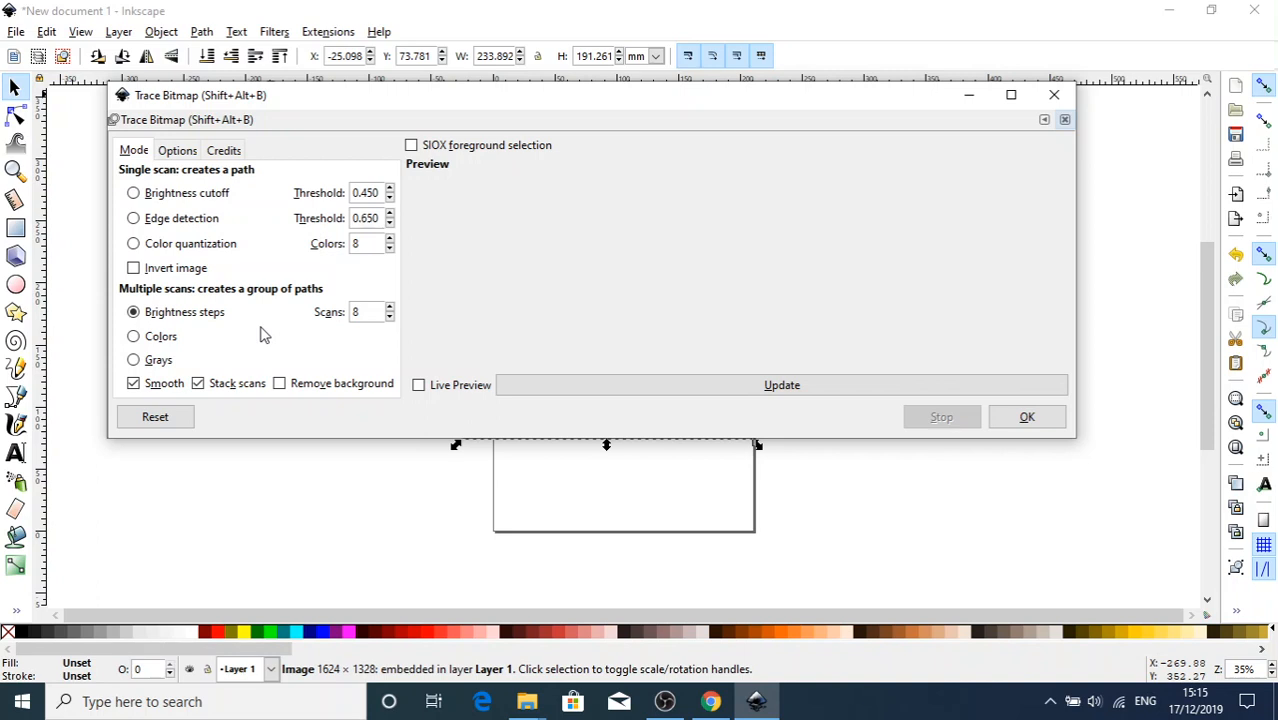
left_click_drag(370, 317, 339, 318)
left_click(136, 386)
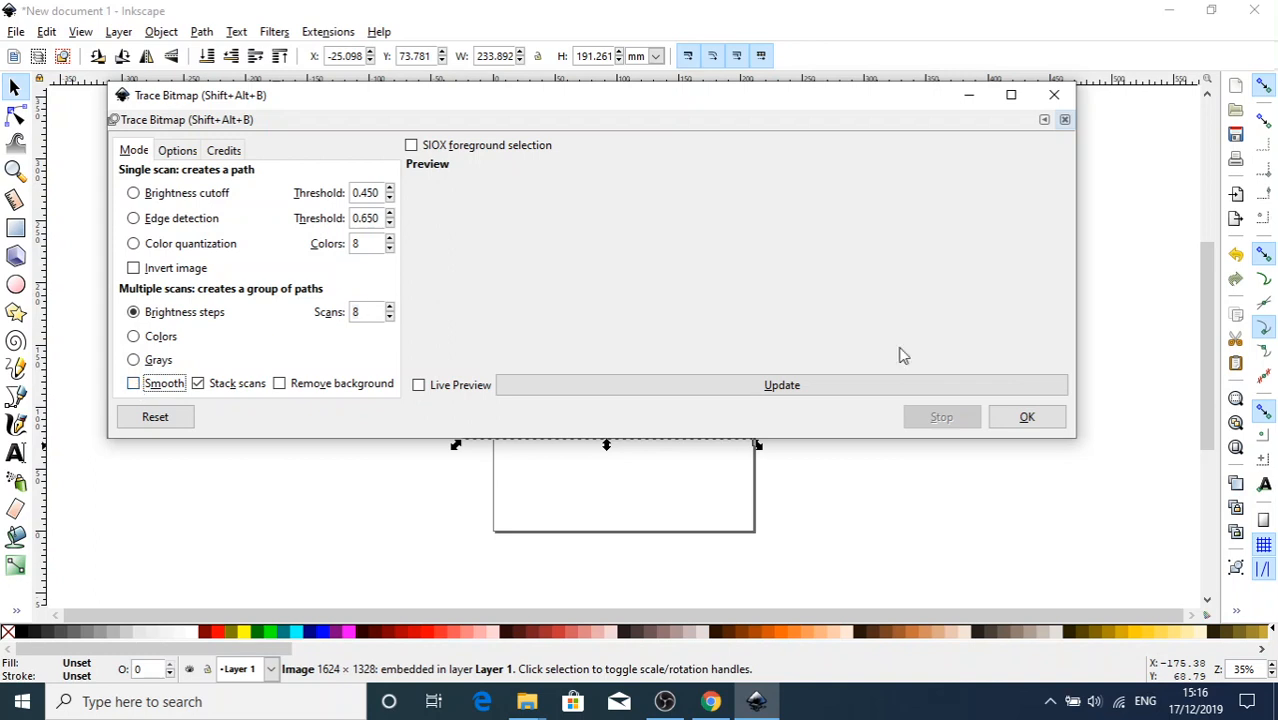
left_click(736, 393)
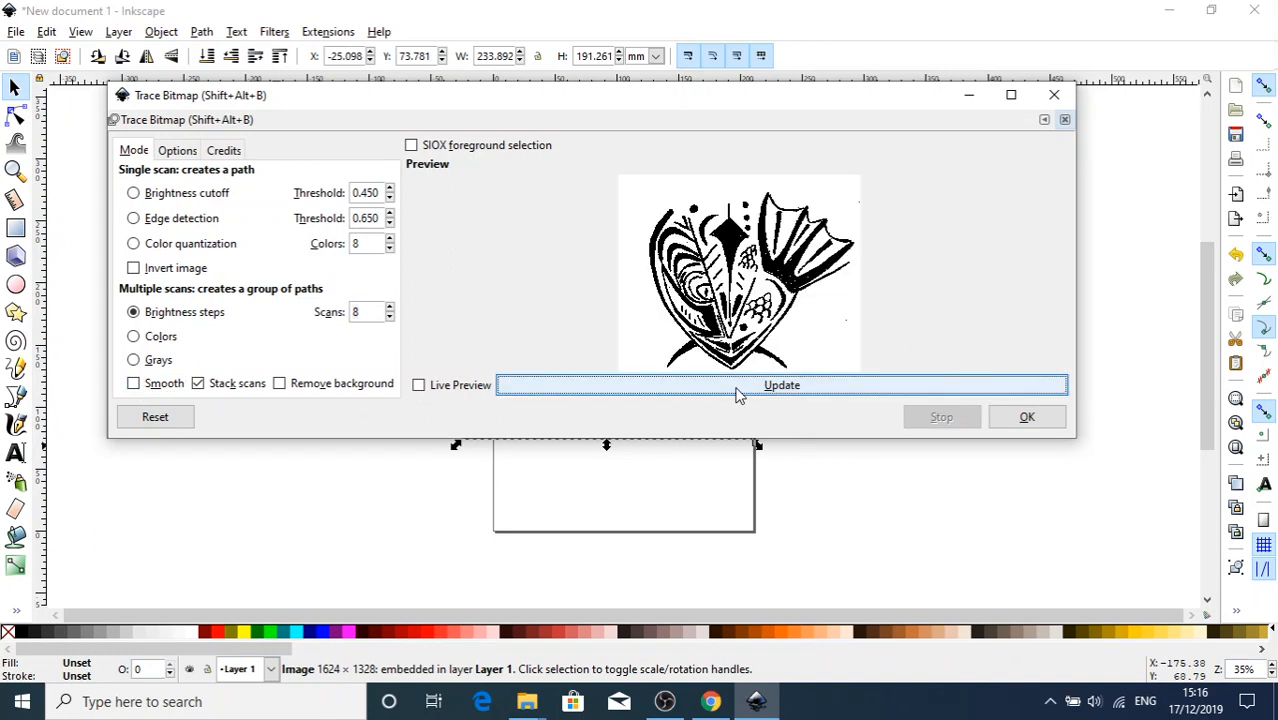
Set the number of scans to 4, refresh the preview, trace the photo and close the Trace Bitmap dialog.
left_click(373, 314)
left_click_drag(373, 314, 341, 304)
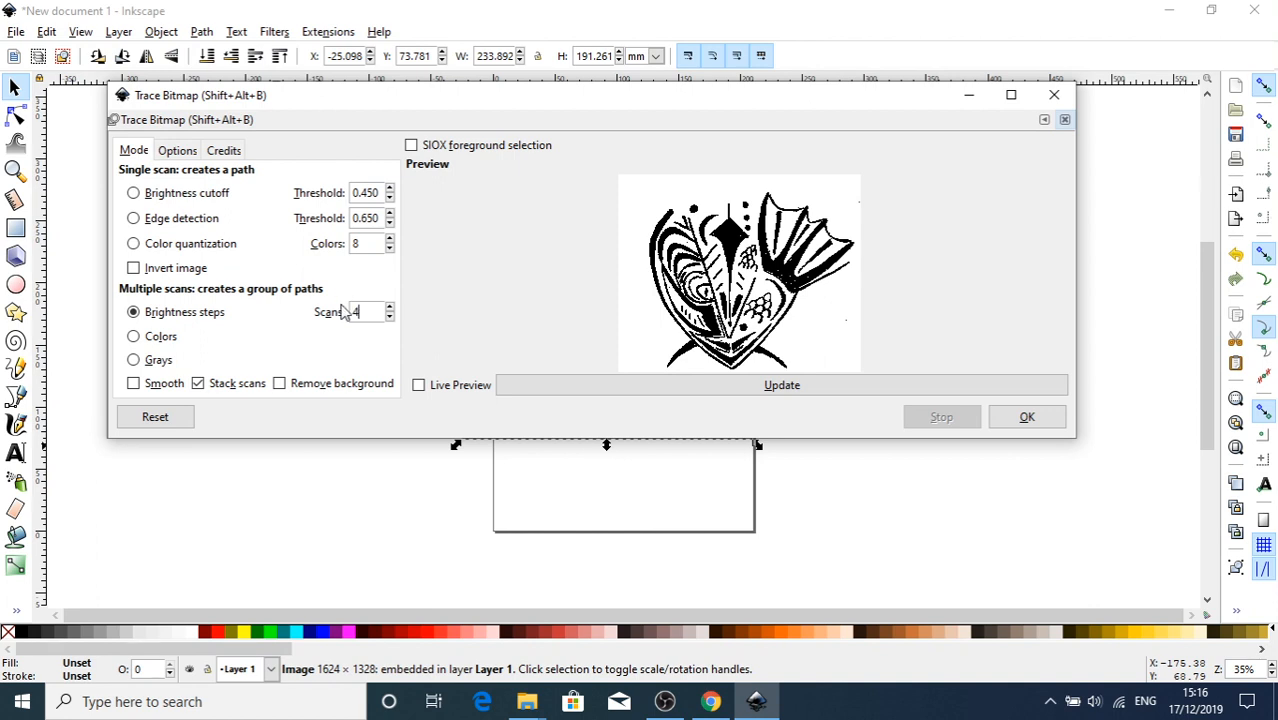
type("4")
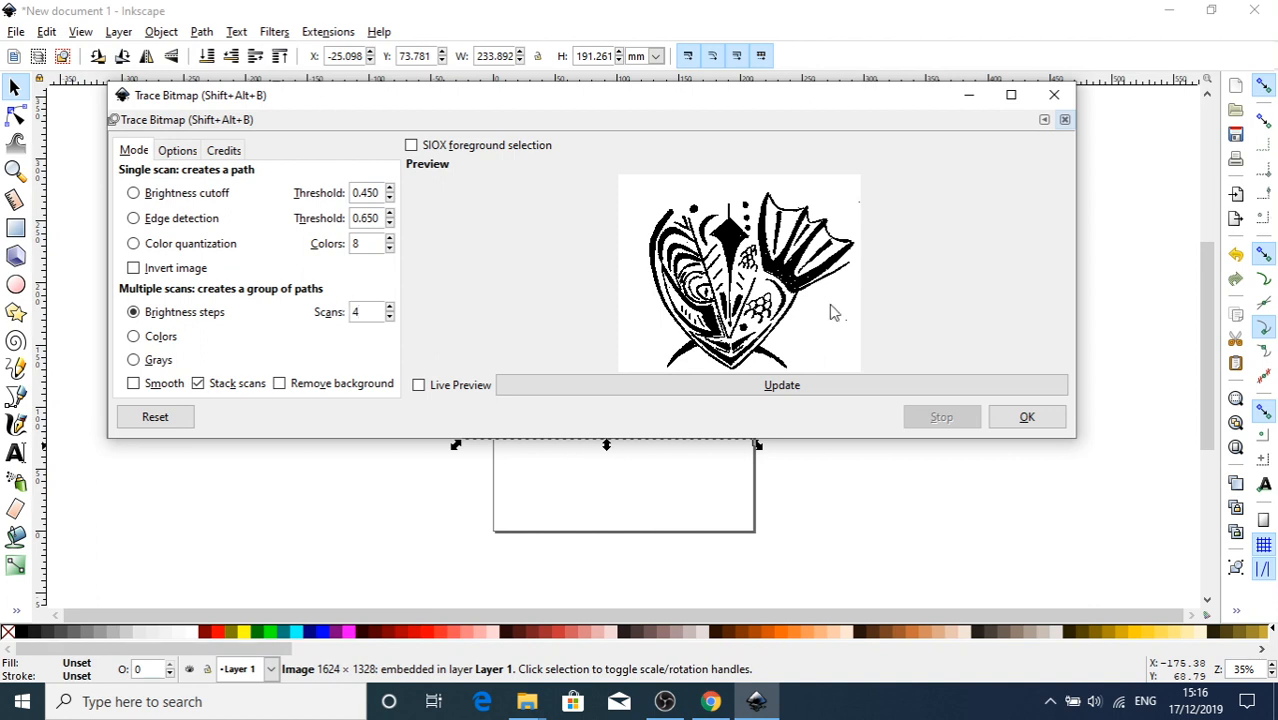
left_click(696, 390)
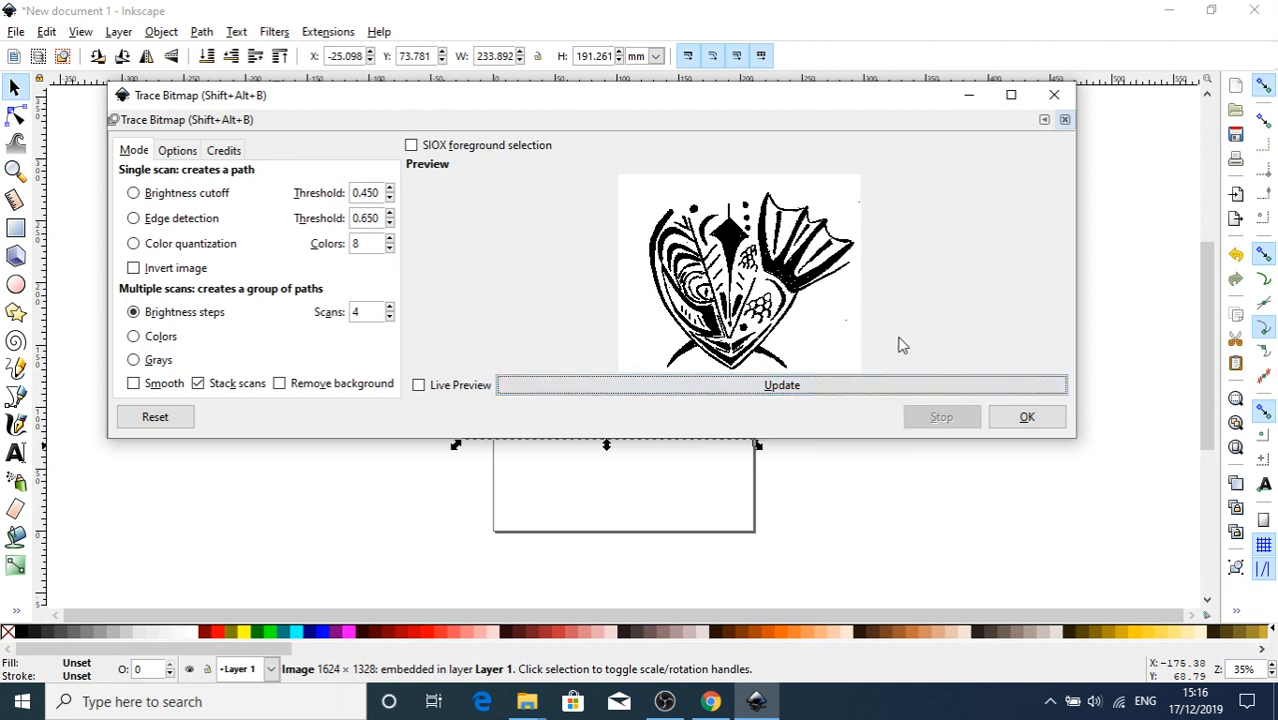
left_click(1025, 418)
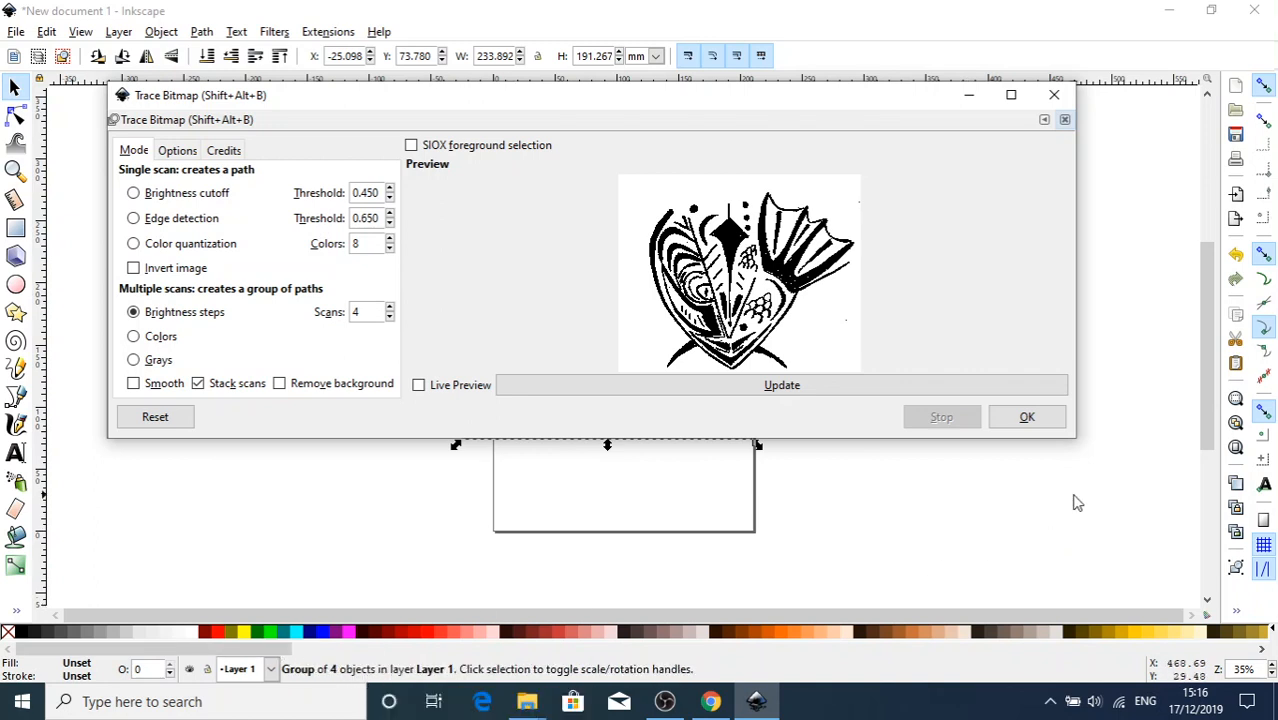
left_click(1058, 96)
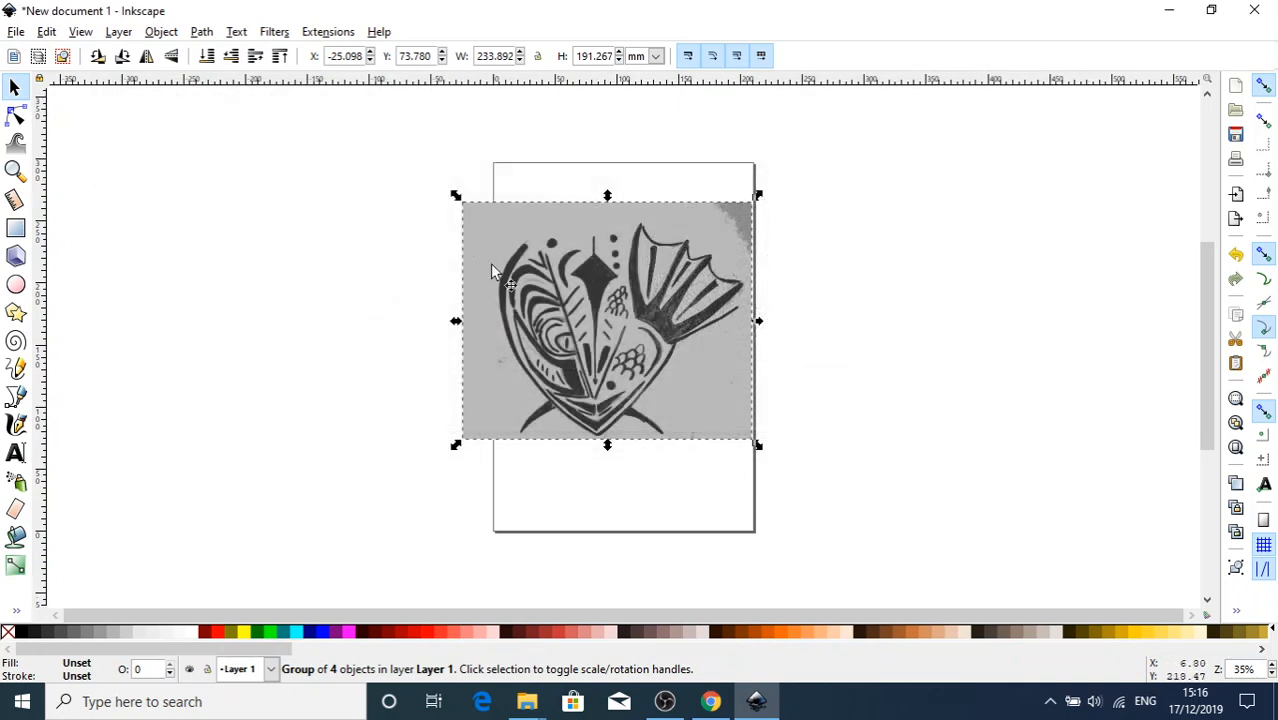
Separate the traced group from the photo, placing the photo to the right of the page and the trace on the page.
mouse_move(585, 323)
left_mouse_down()
mouse_move(640, 333)
mouse_move(477, 352)
mouse_move(585, 325)
mouse_move(590, 340)
mouse_move(195, 335)
mouse_move(255, 331)
left_mouse_up()
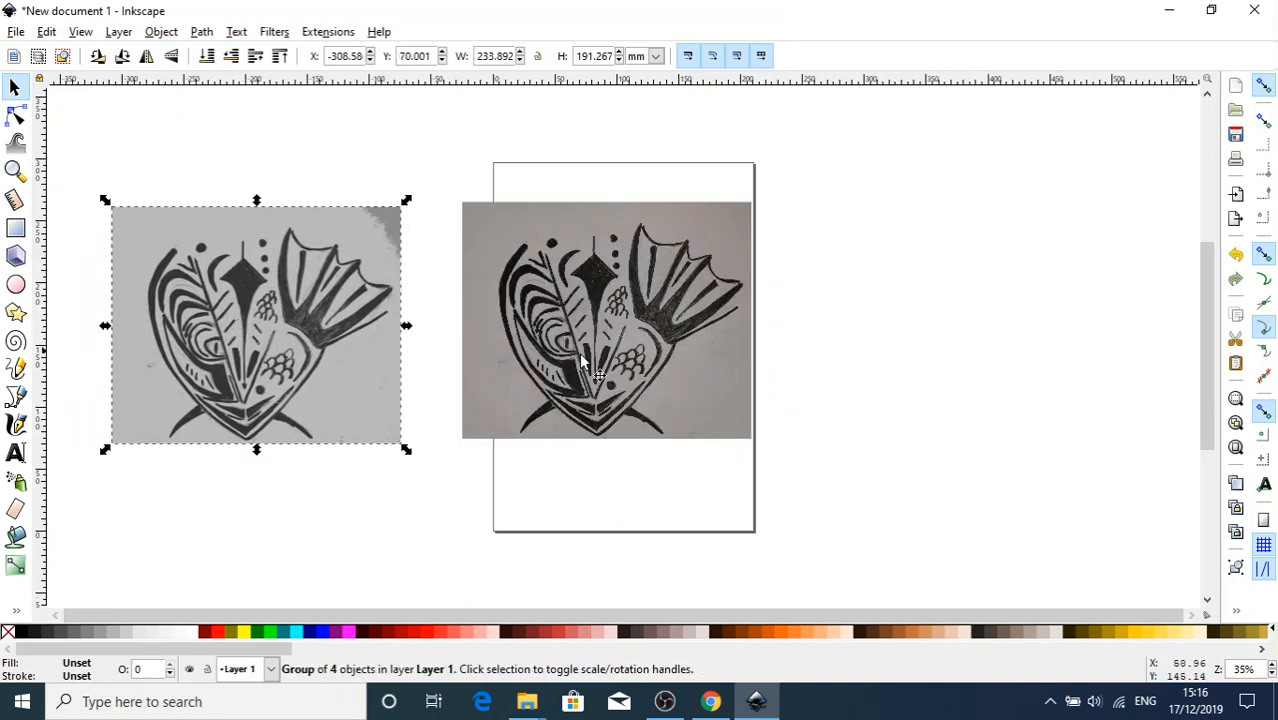
left_click(620, 375)
left_click_drag(552, 374, 956, 389)
mouse_move(224, 383)
left_mouse_down()
mouse_move(630, 384)
mouse_move(570, 383)
left_mouse_up()
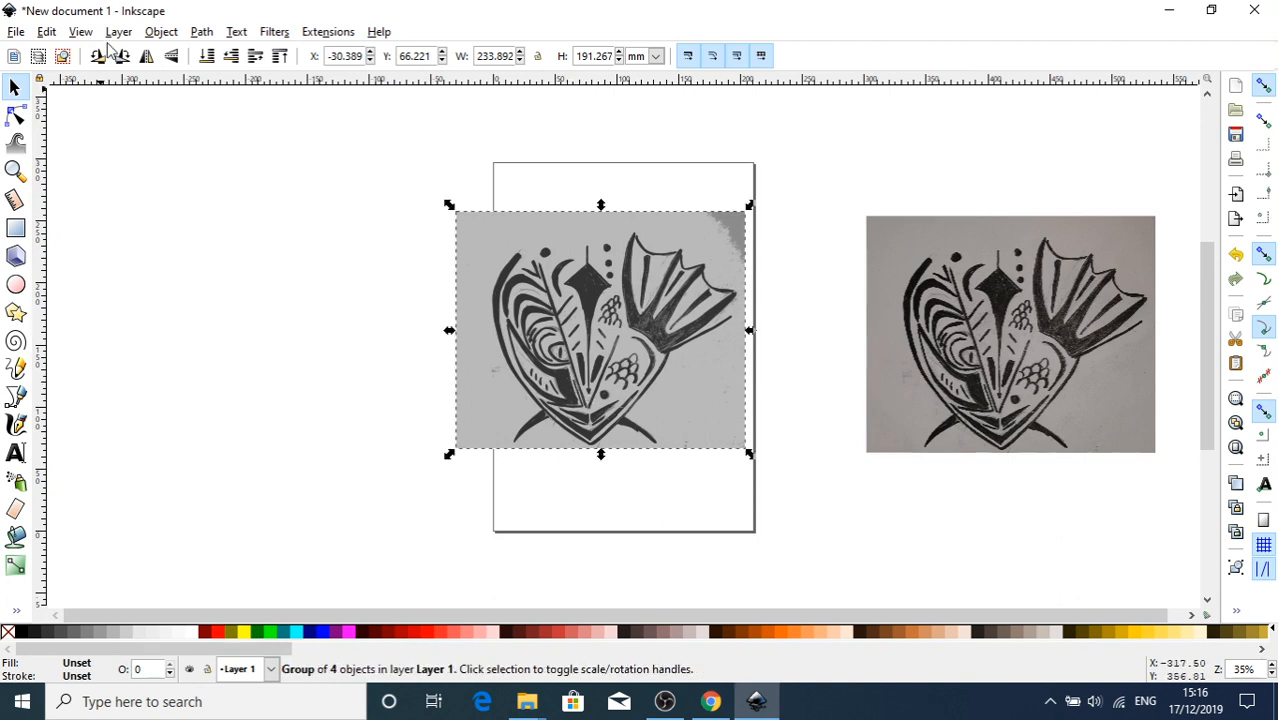
Show the Objects list, enlarge it, and expand the traced group to reveal its individual paths.
left_click(161, 33)
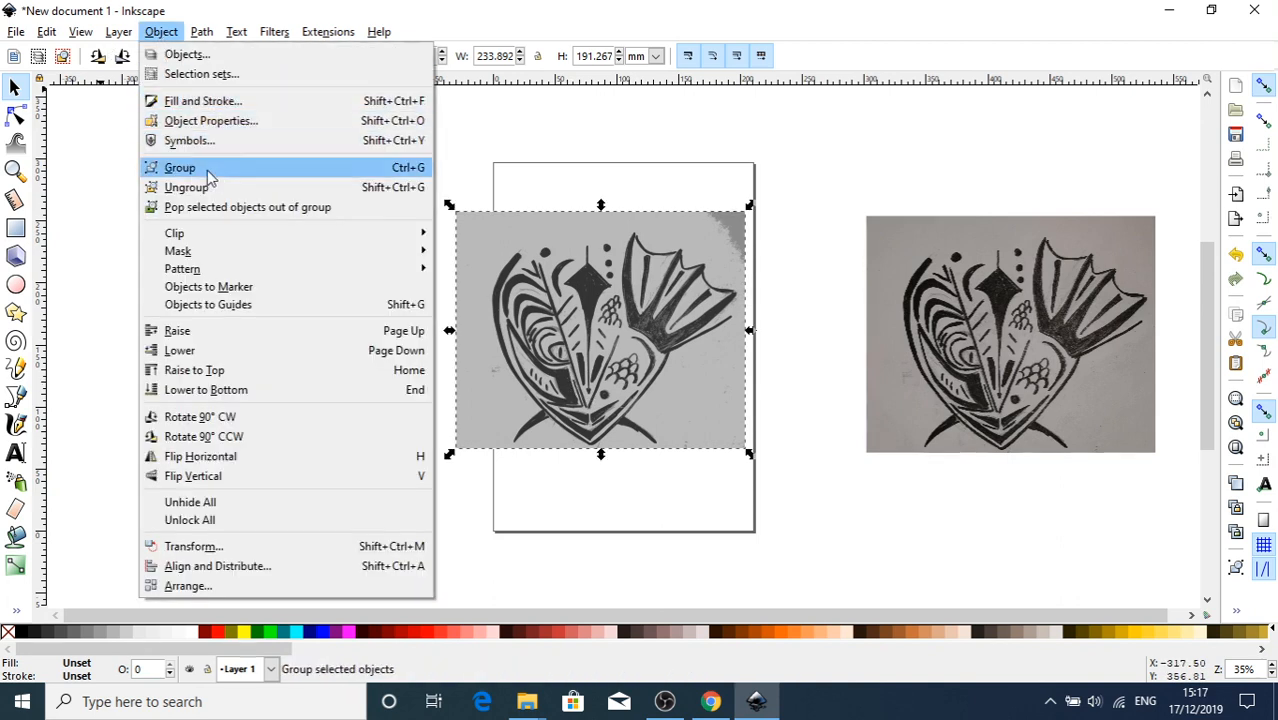
left_click(187, 54)
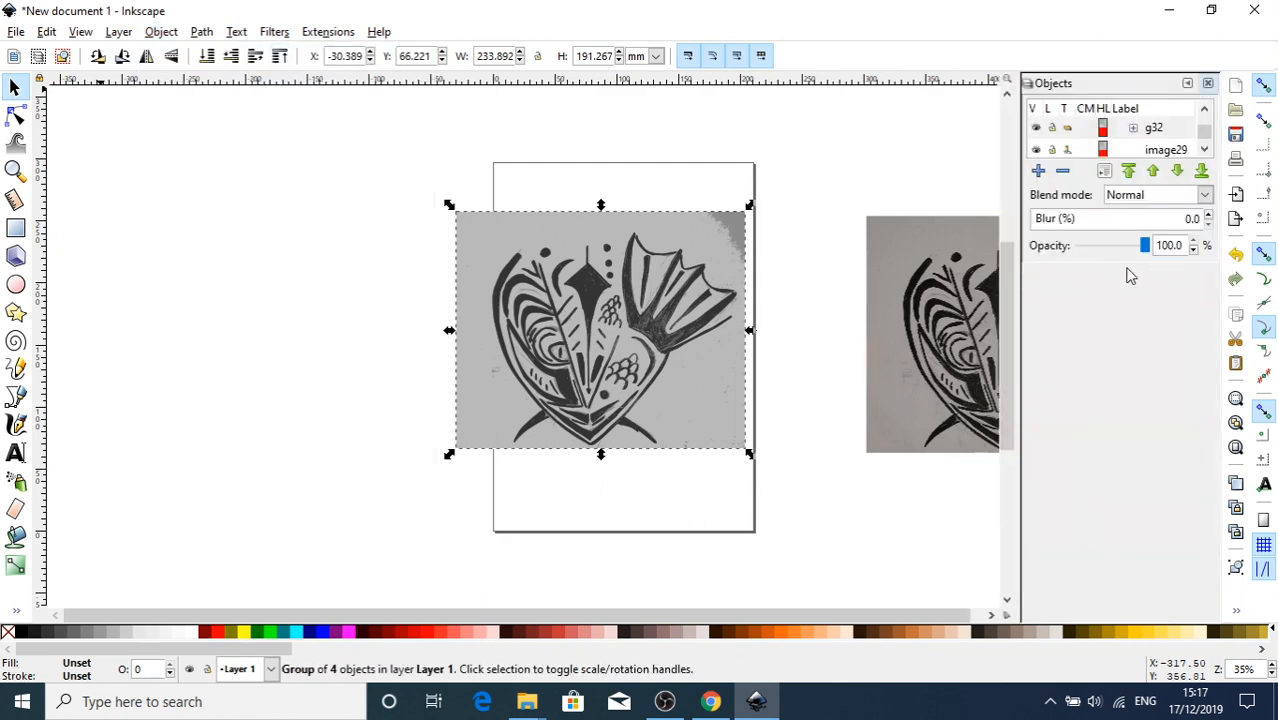
left_click_drag(1127, 258, 1105, 527)
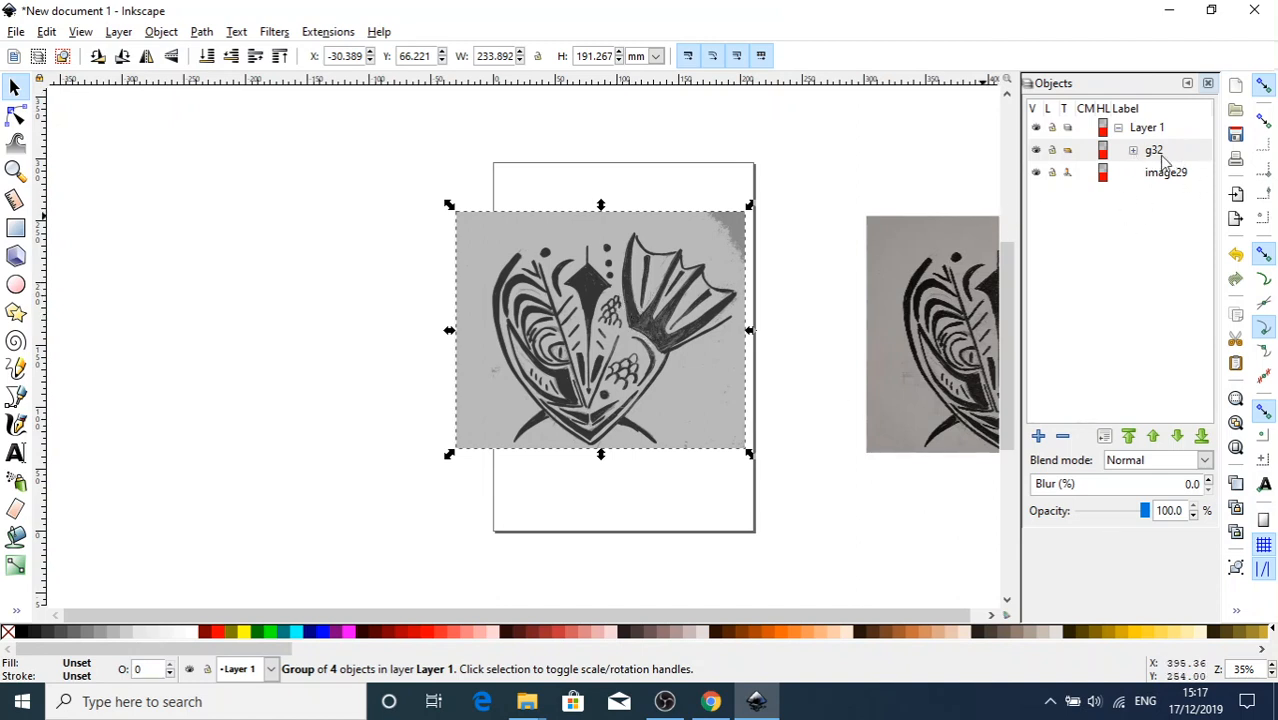
left_click(1135, 156)
left_click(1134, 151)
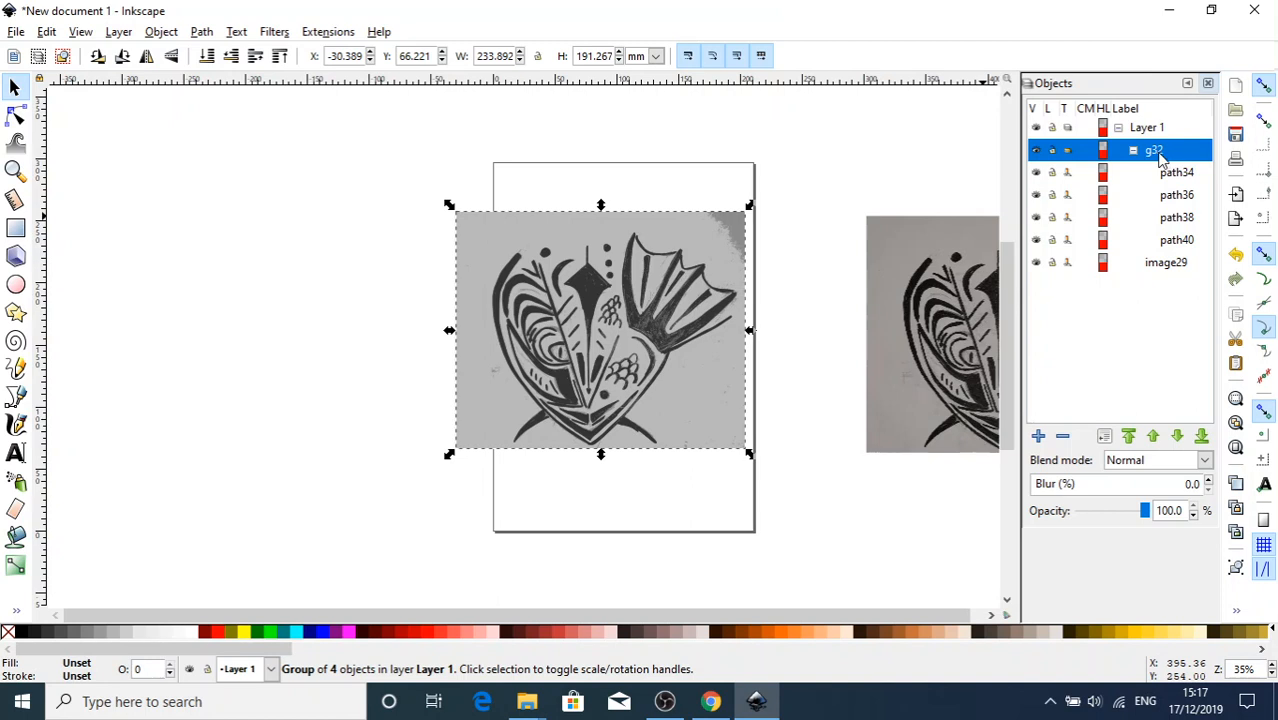
Ungroup the traced drawing into its separate paths, move them together to the left of the page, and deselect them.
left_click(597, 333)
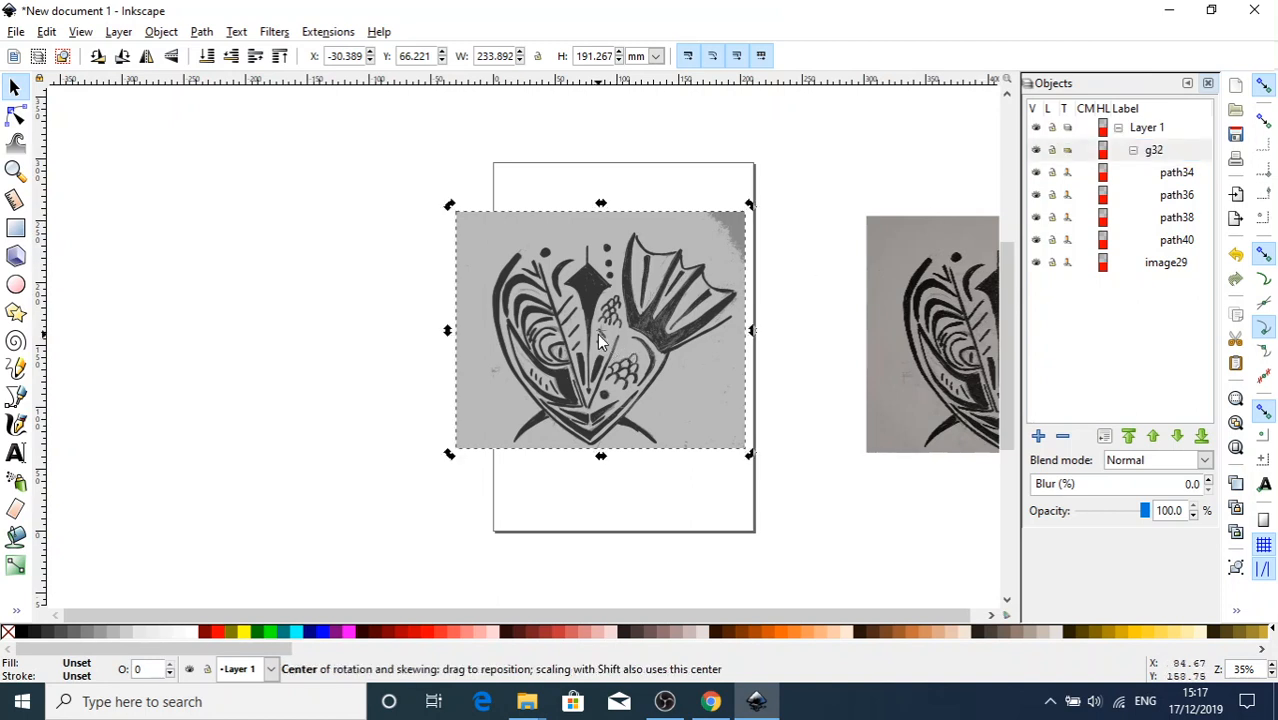
right_click(600, 340)
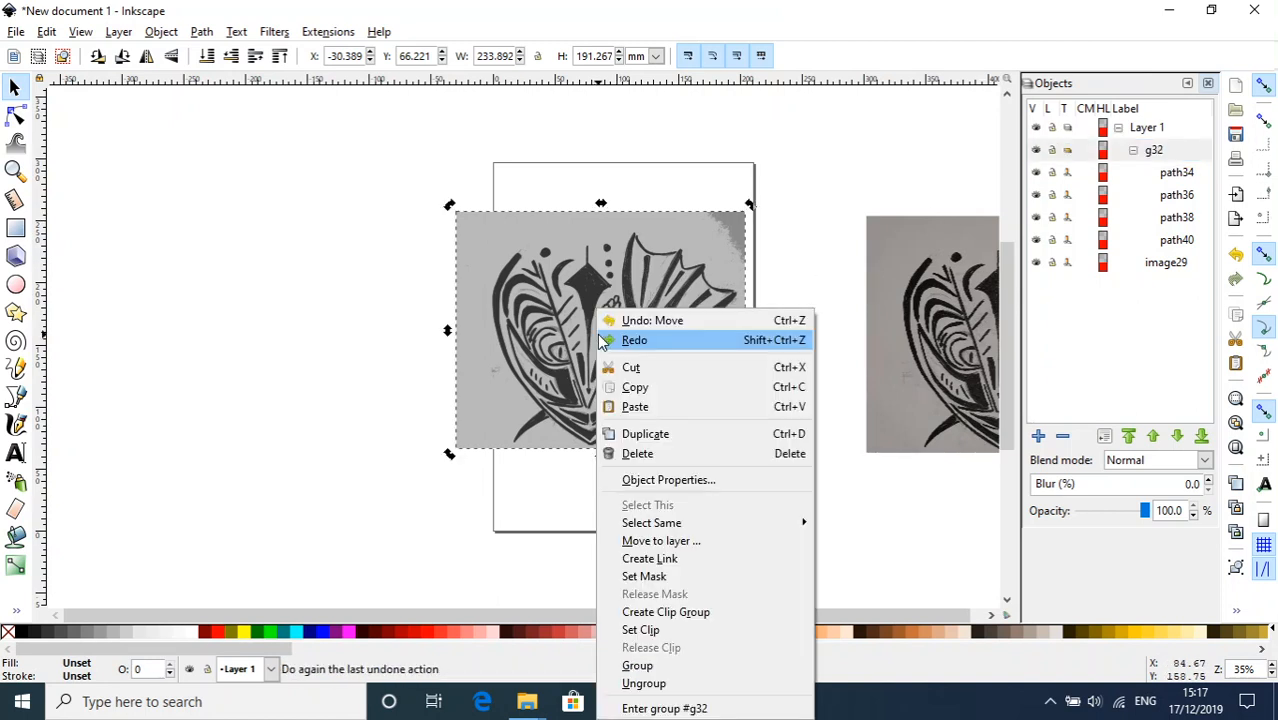
left_click(652, 683)
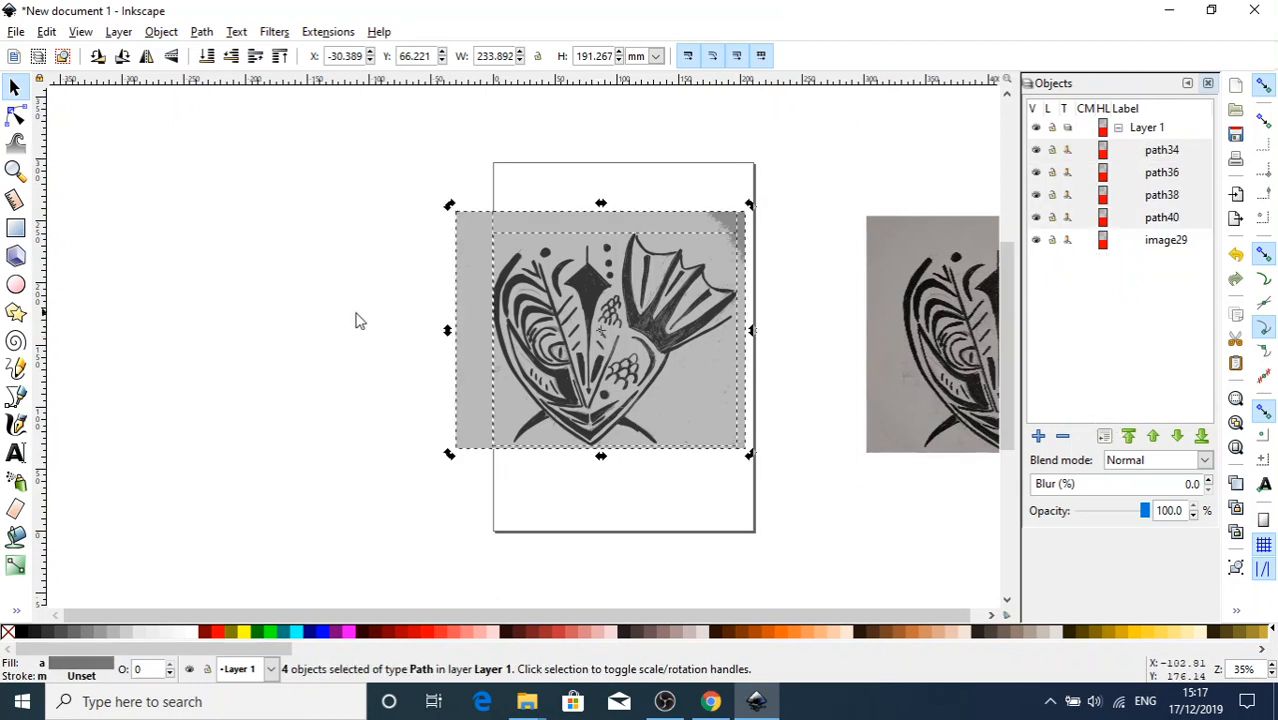
left_click_drag(619, 341, 308, 336)
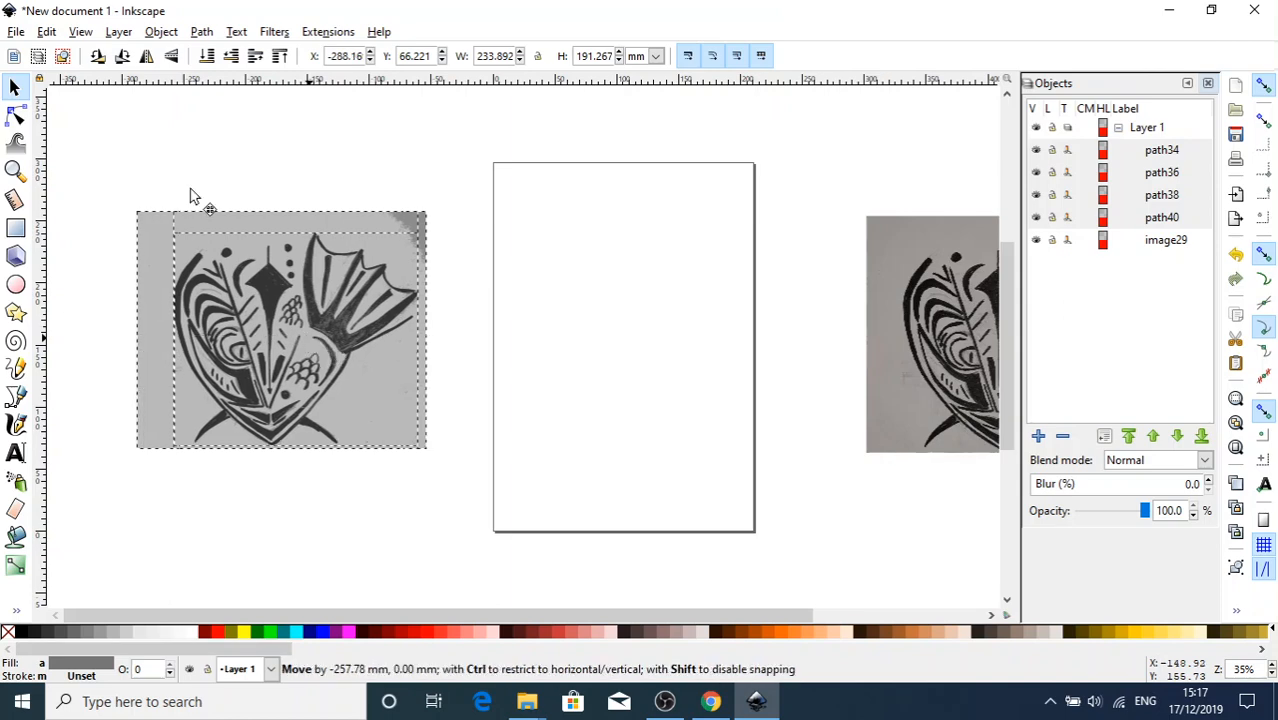
left_click(224, 178)
Pull the stacked trace paths apart, placing the two darkest on the page and the lighter one below the plain grey background.
left_click_drag(250, 315, 556, 234)
left_click_drag(232, 336, 566, 504)
left_click_drag(227, 349, 212, 575)
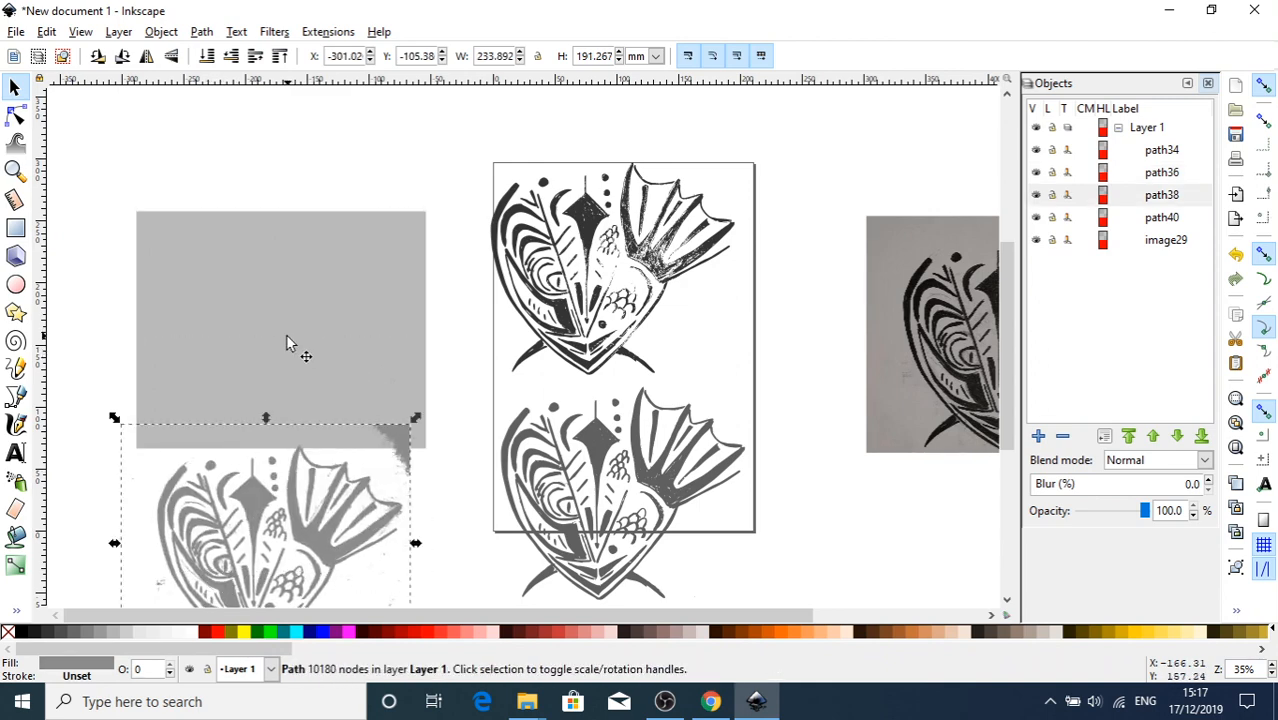
left_click(289, 234)
left_click_drag(290, 510, 301, 441)
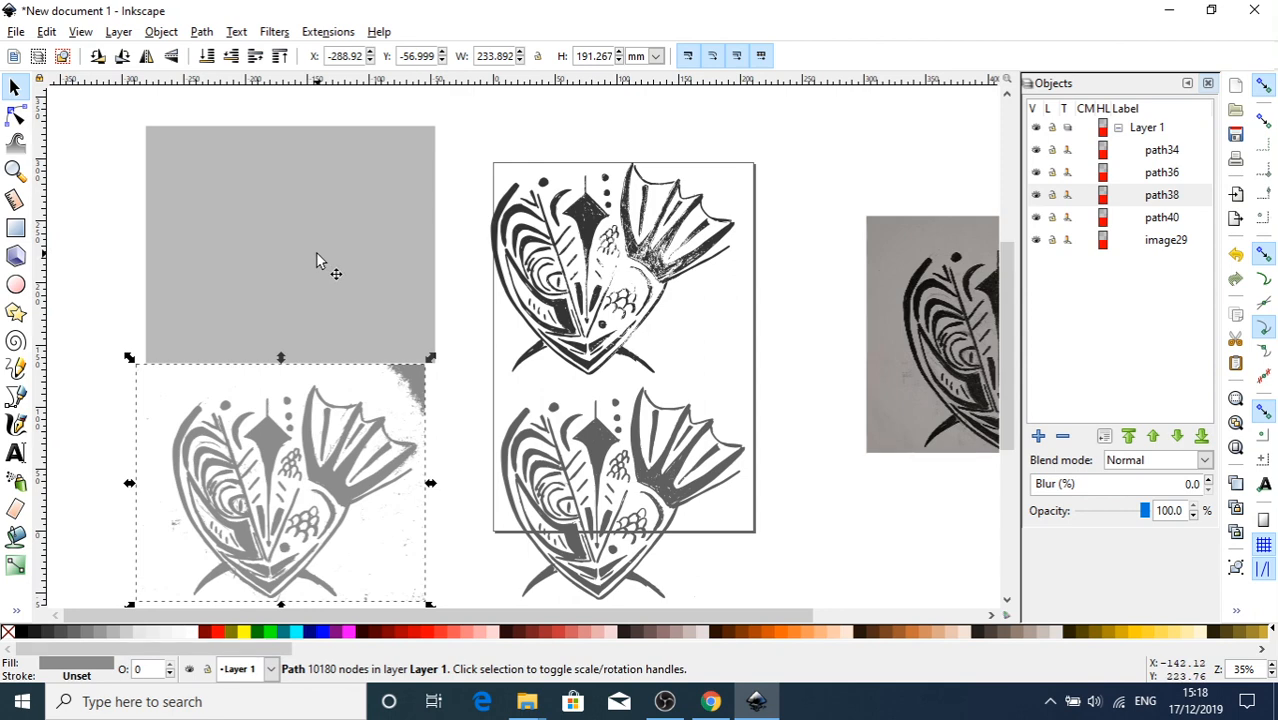
Reposition each of the four separated trace paths so that they can be compared individually around the page.
mouse_move(304, 255)
left_mouse_down()
mouse_move(256, 246)
mouse_move(288, 246)
left_mouse_up()
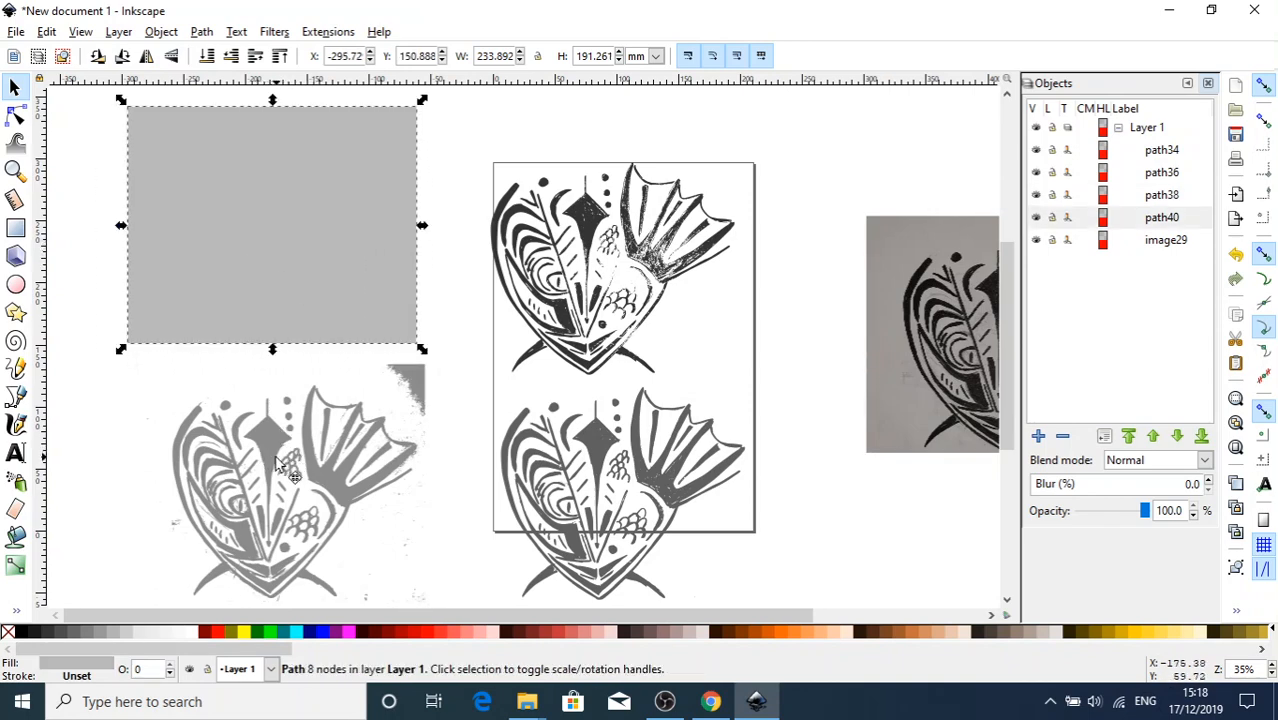
mouse_move(280, 462)
left_mouse_down()
mouse_move(256, 439)
mouse_move(255, 278)
mouse_move(251, 361)
left_mouse_up()
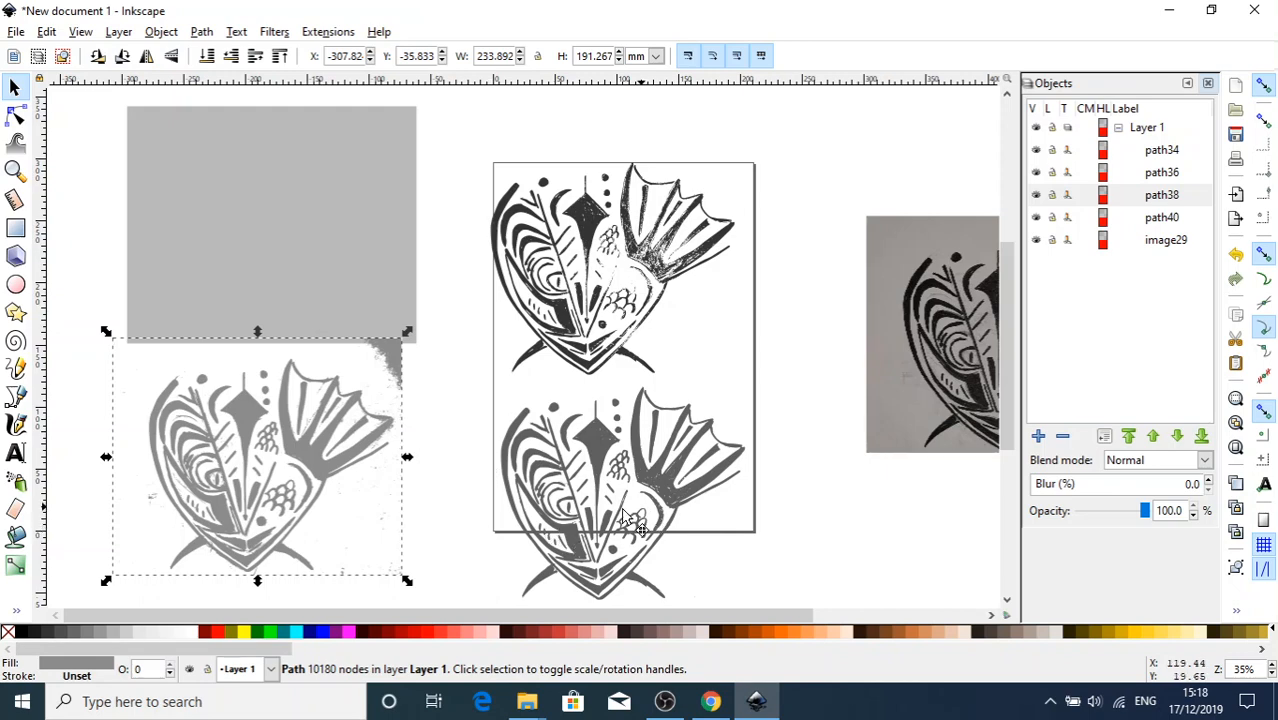
left_click_drag(622, 509, 585, 510)
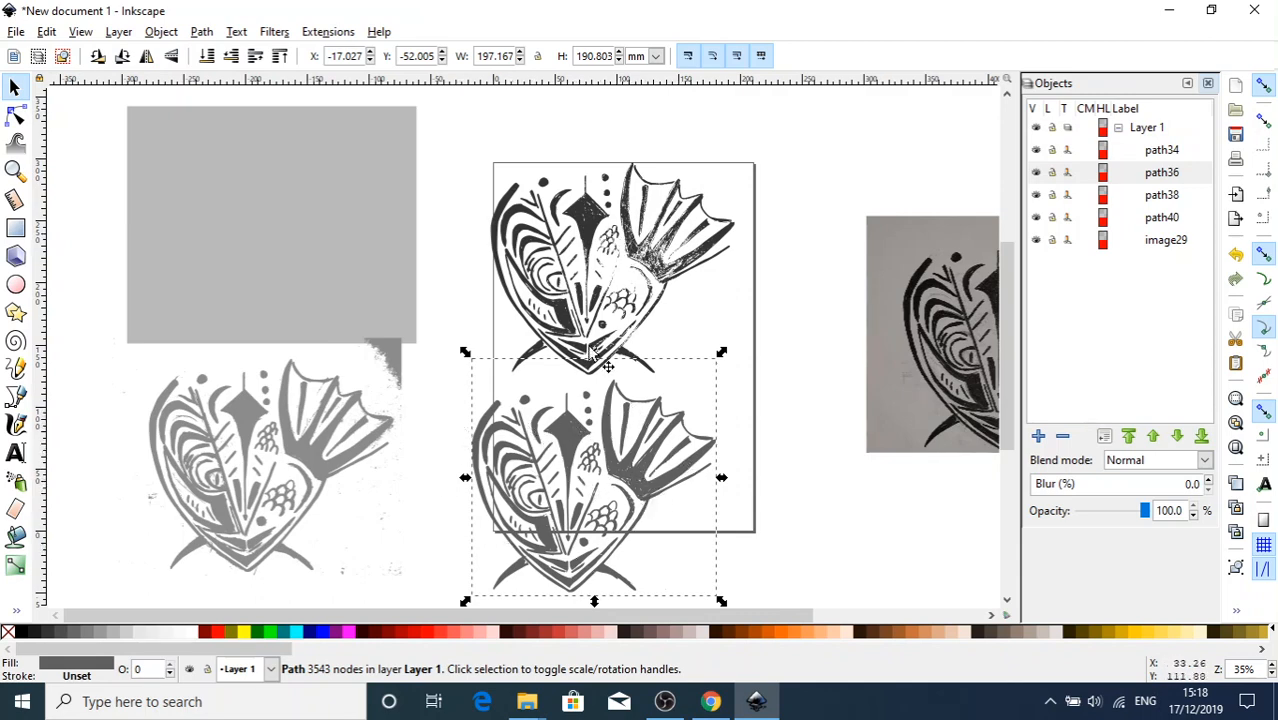
left_click_drag(590, 310, 618, 274)
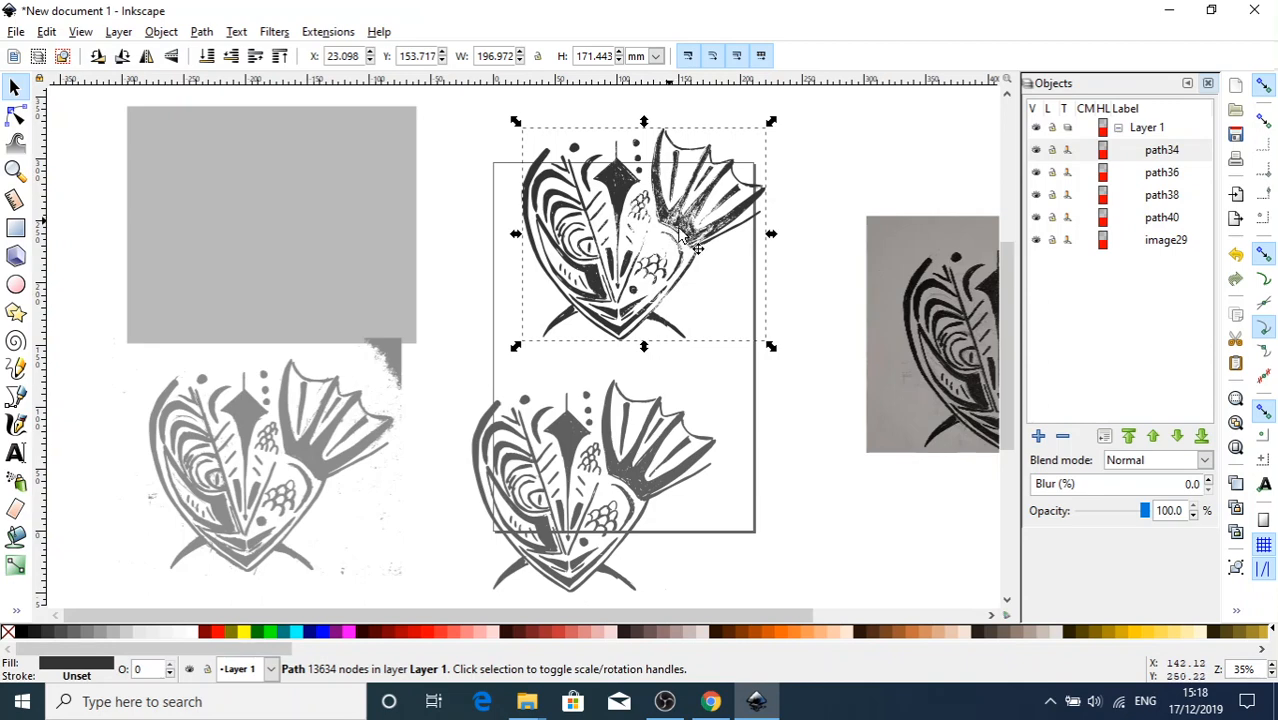
Move the original photo in beside the separated traces and examine its pencil lines and shading up close.
left_click_drag(926, 335, 754, 359)
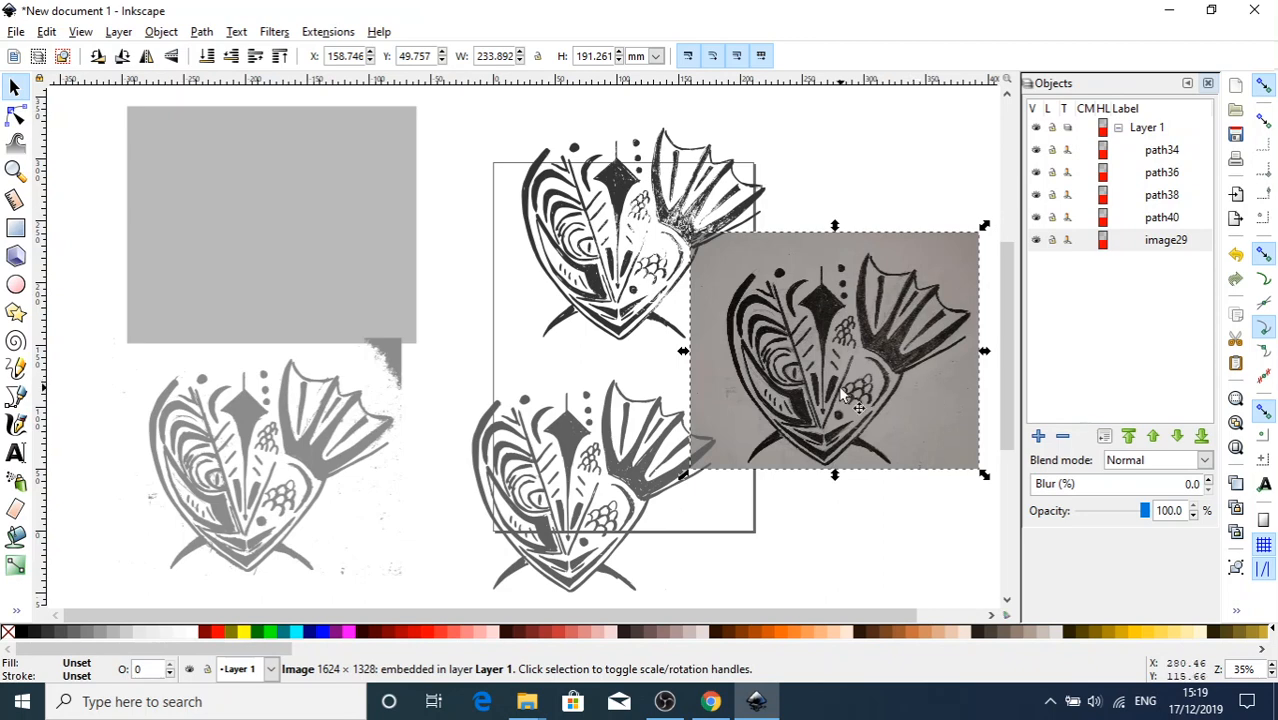
left_click_drag(843, 393, 882, 394)
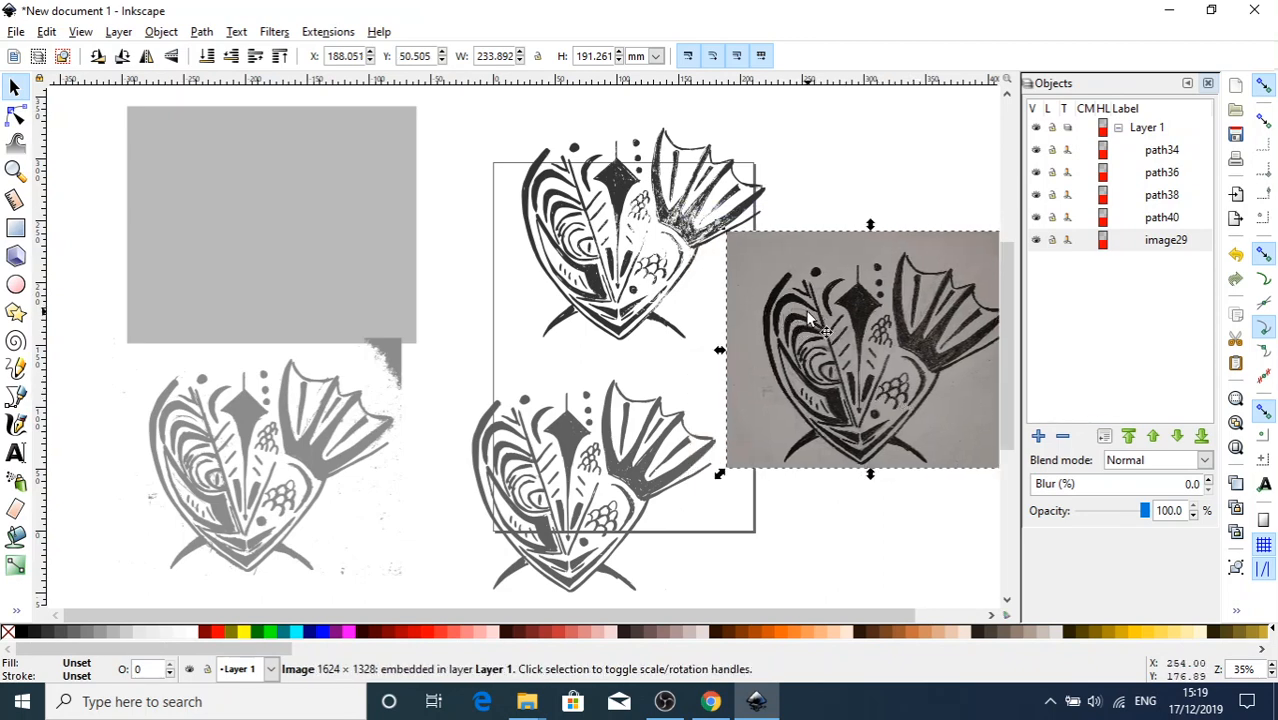
left_click(16, 171)
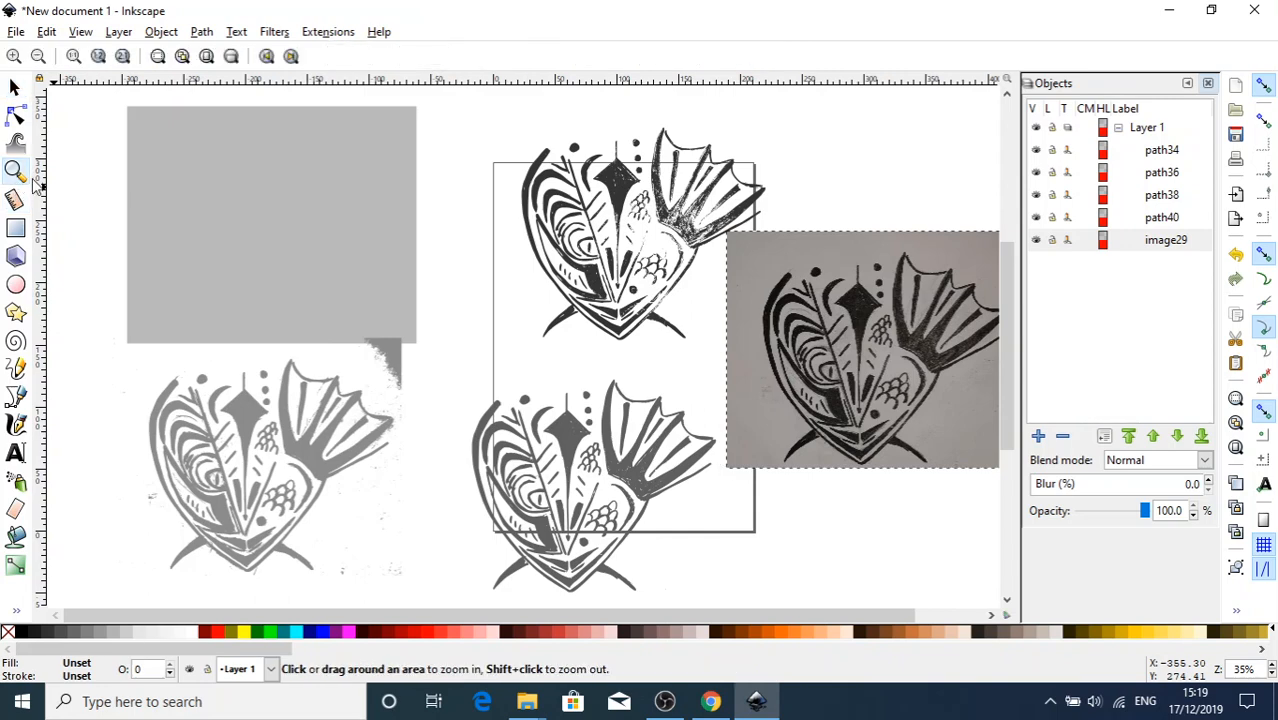
left_click(798, 313)
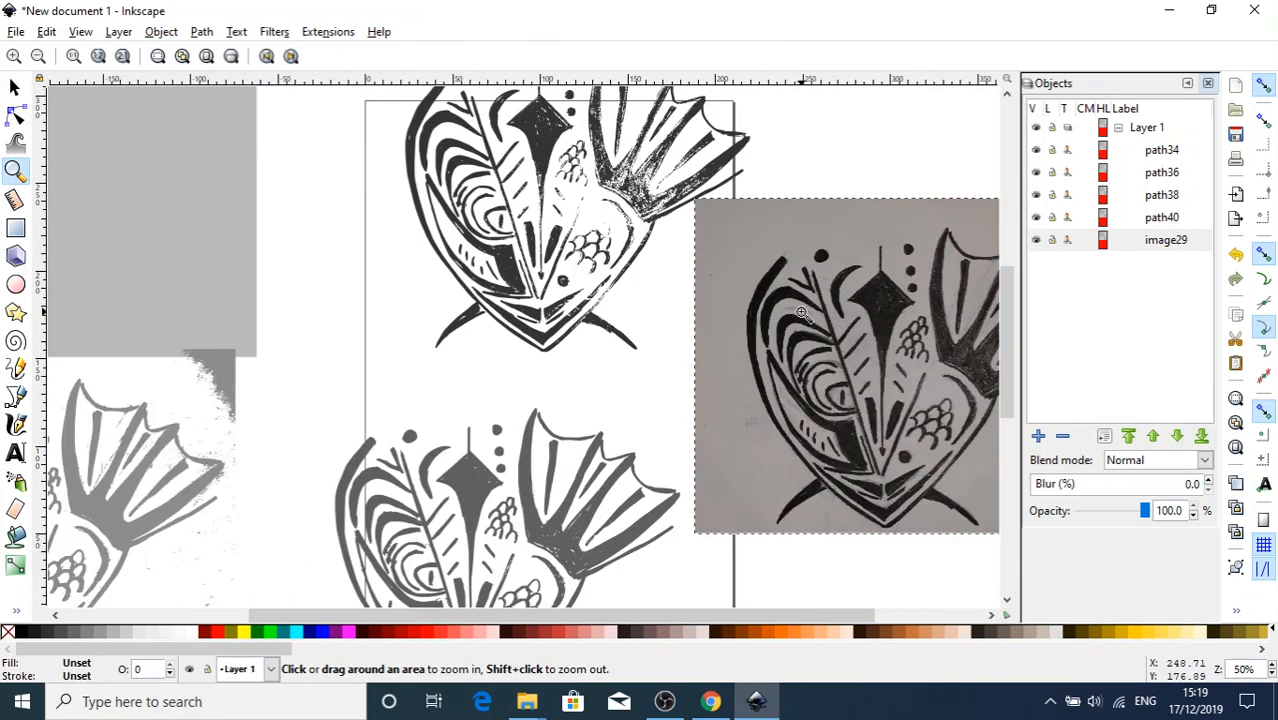
left_click(778, 313)
left_click(756, 313)
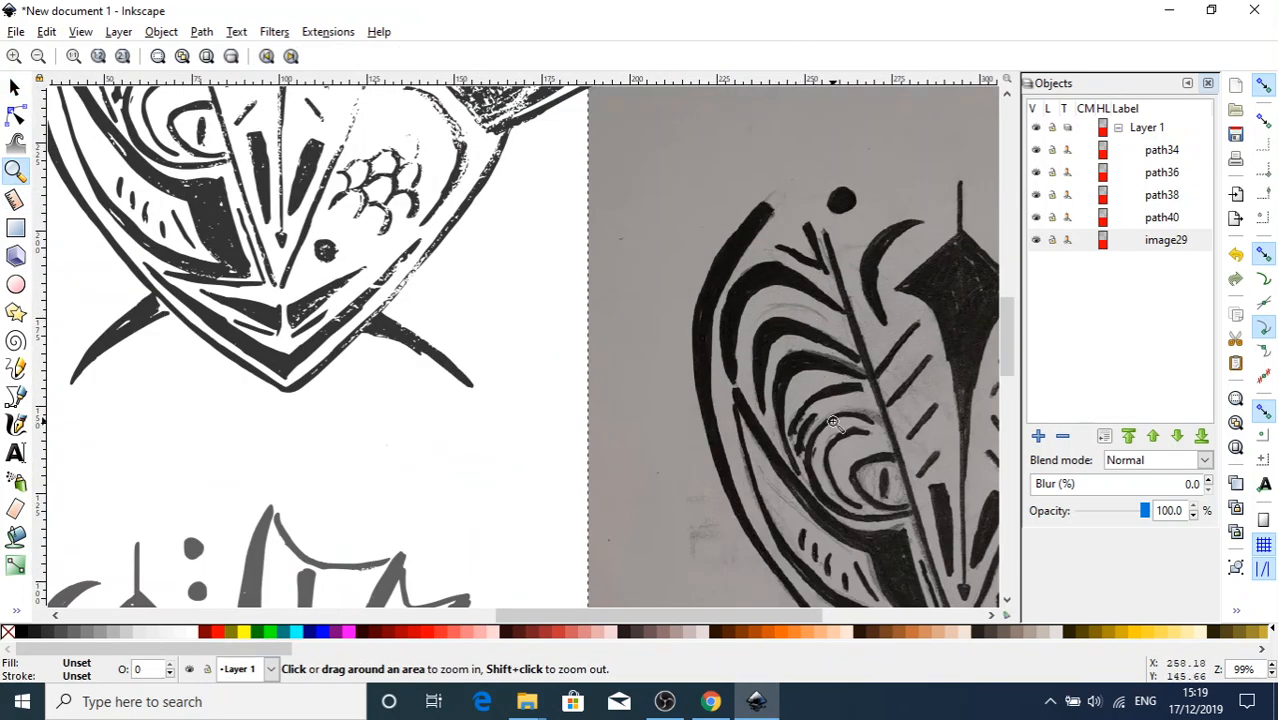
left_click(833, 422)
left_click(833, 421)
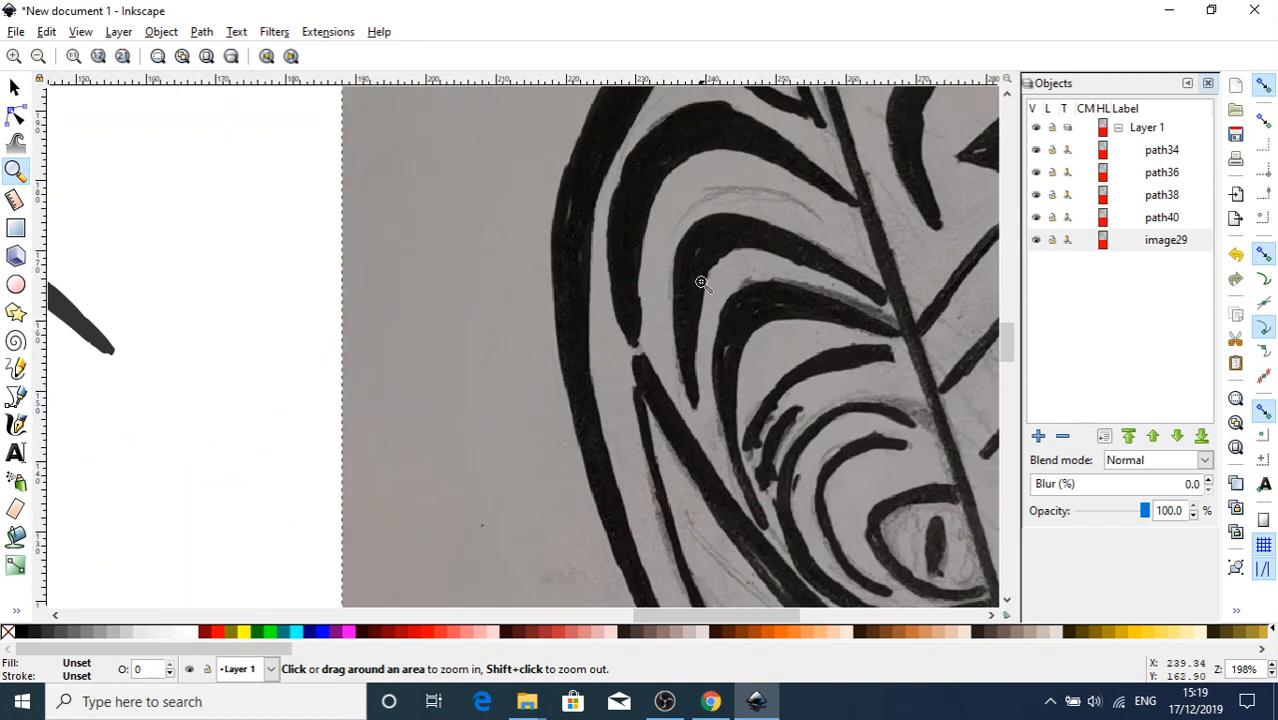
Examine the light grey trace below the plain background up close for stray specks and pencil marks.
left_click(37, 58)
left_click(37, 58)
left_click(37, 58)
left_click(38, 60)
left_click(39, 62)
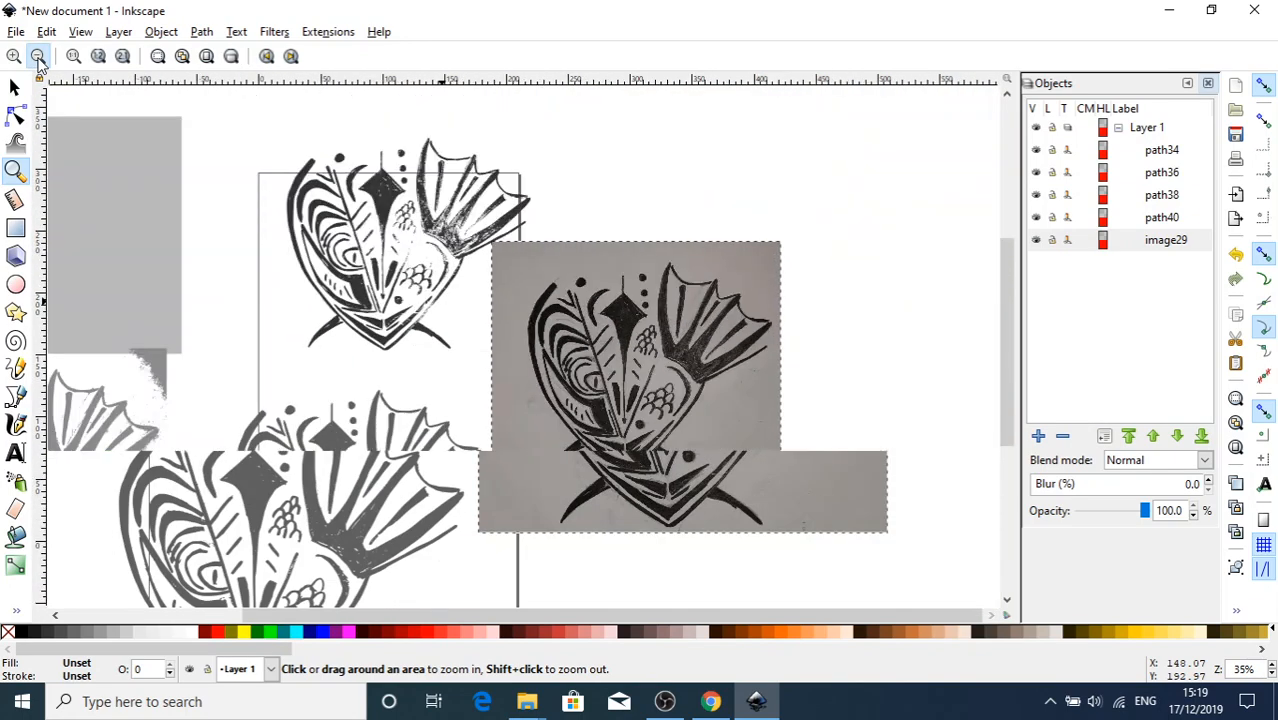
left_click(39, 62)
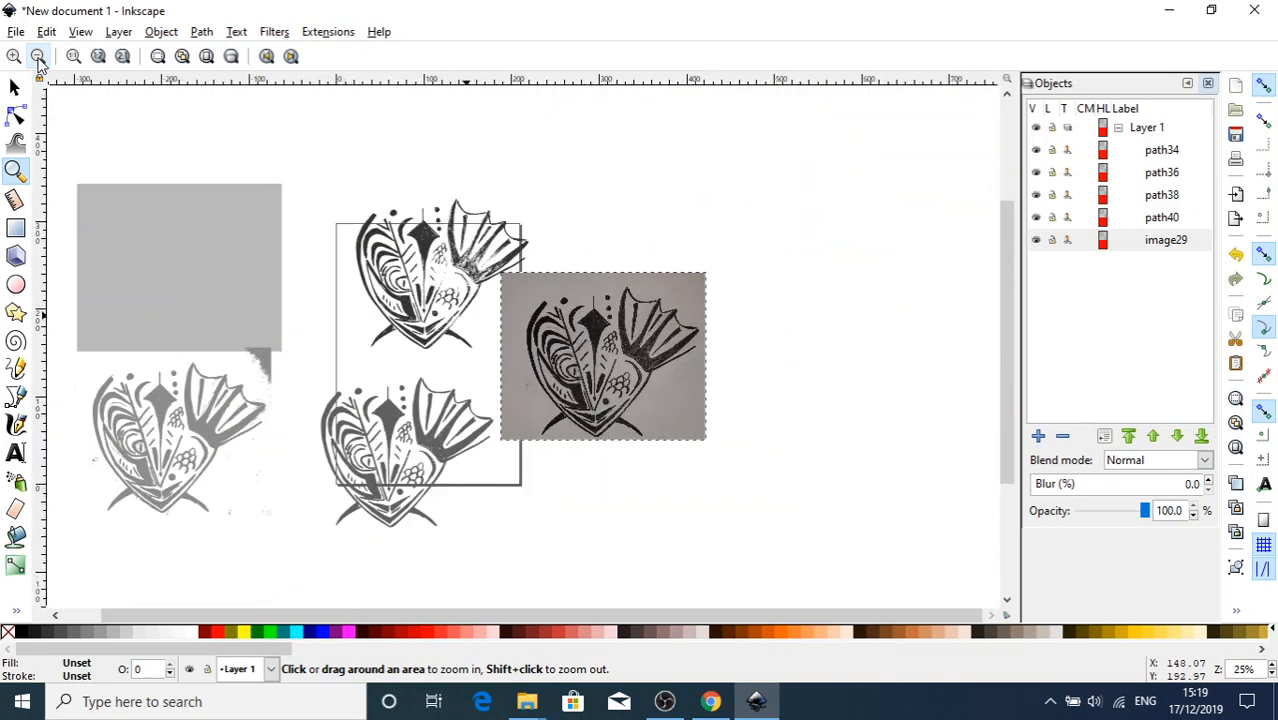
left_click(122, 444)
left_click(122, 444)
left_click(122, 444)
left_click(122, 444)
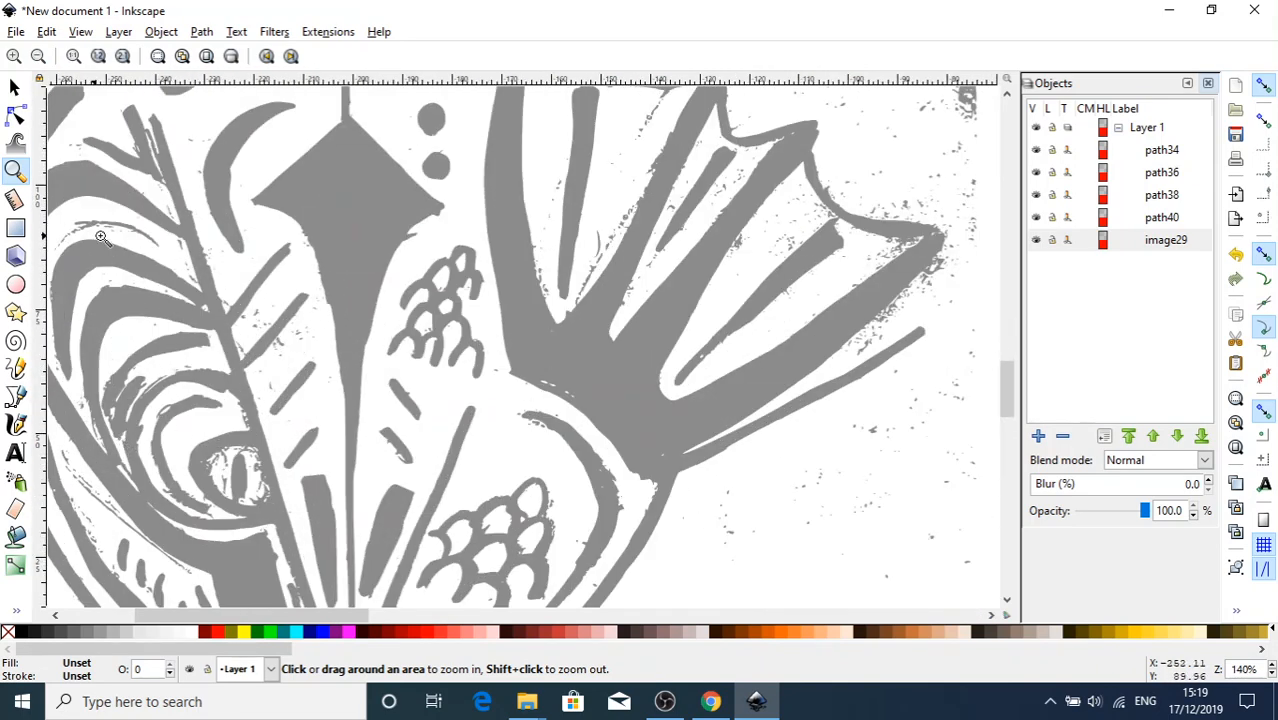
Compare the detail of the two darker traces with the light grey trace and the original photo.
left_click(39, 57)
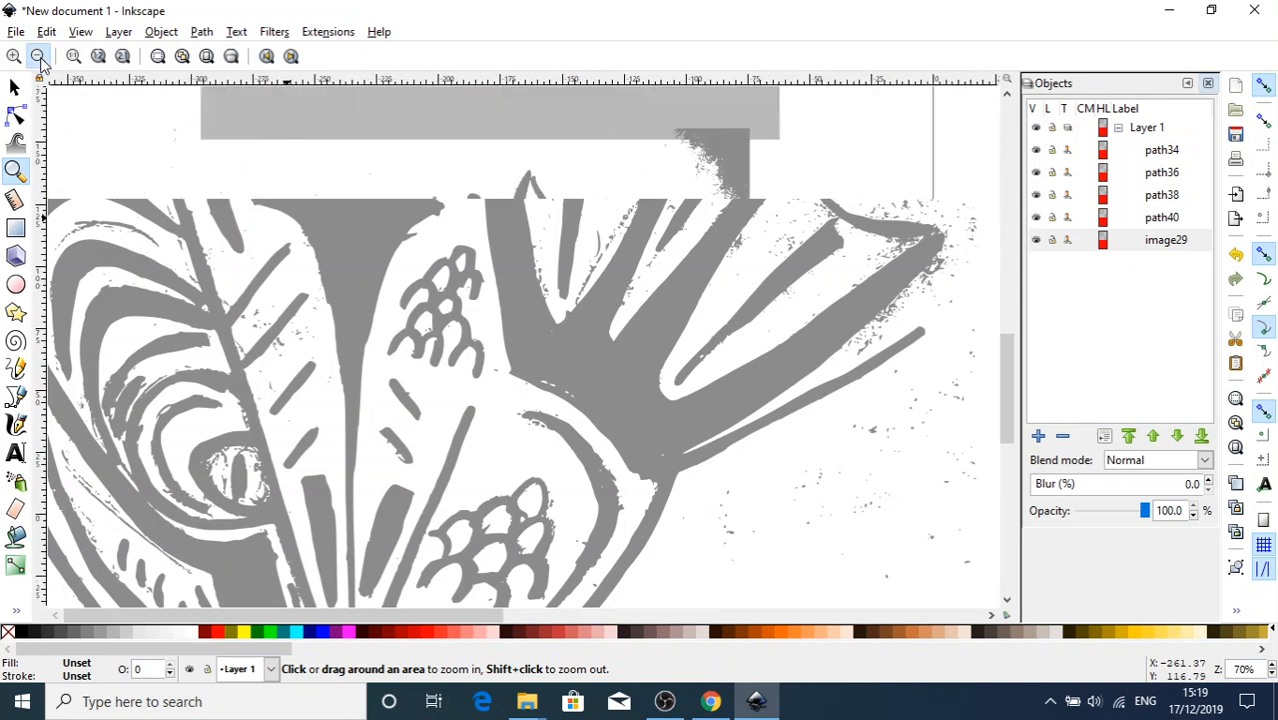
left_click(39, 57)
left_click(39, 57)
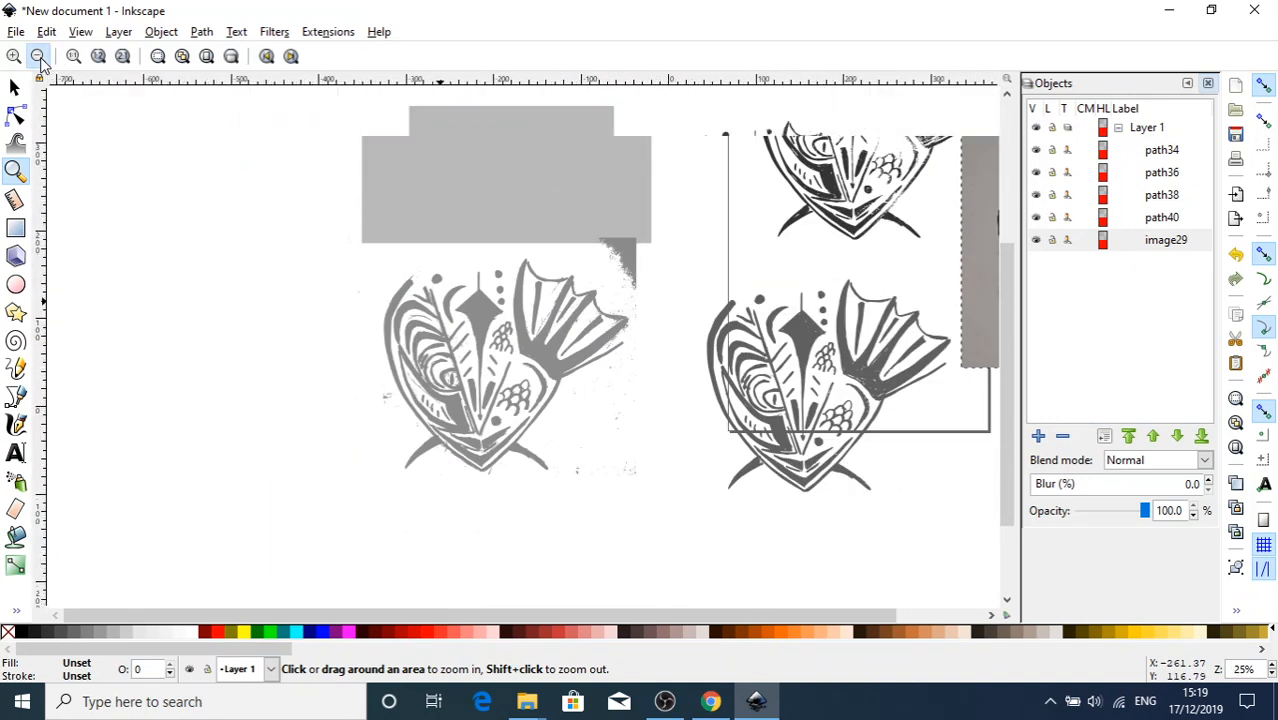
left_click(39, 57)
left_click(39, 57)
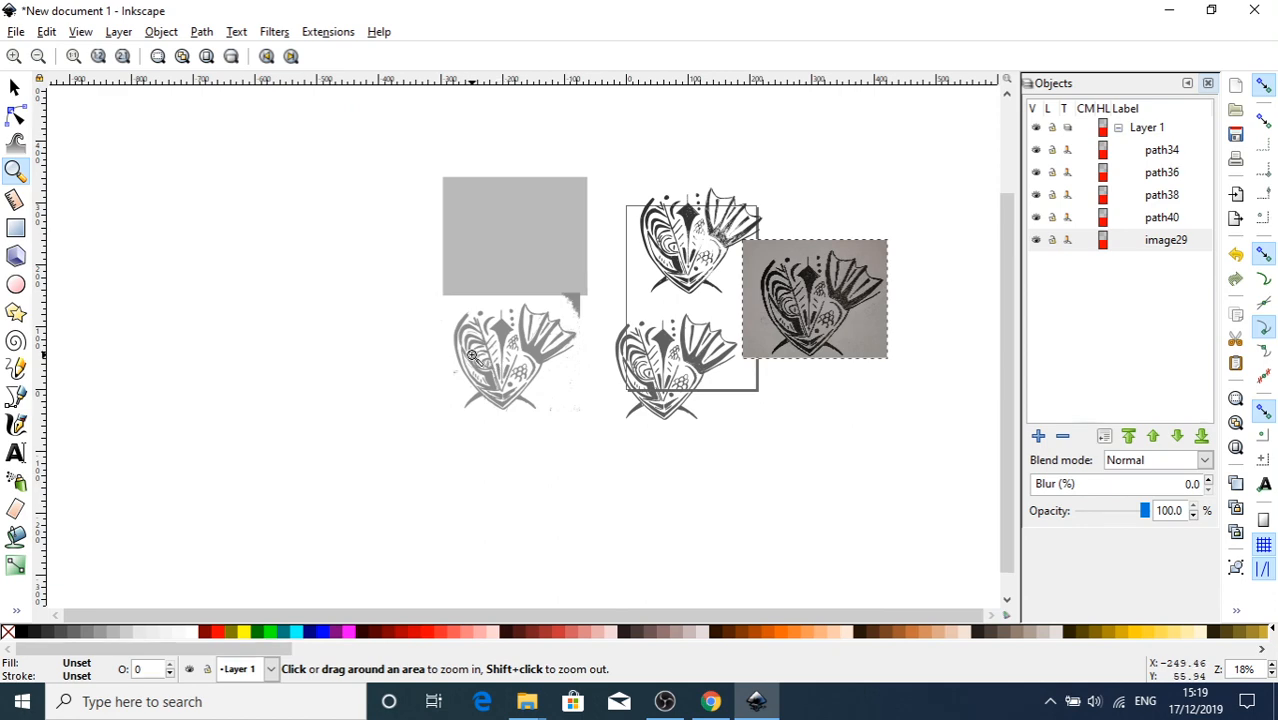
left_click(658, 354)
left_click(659, 355)
left_click(660, 355)
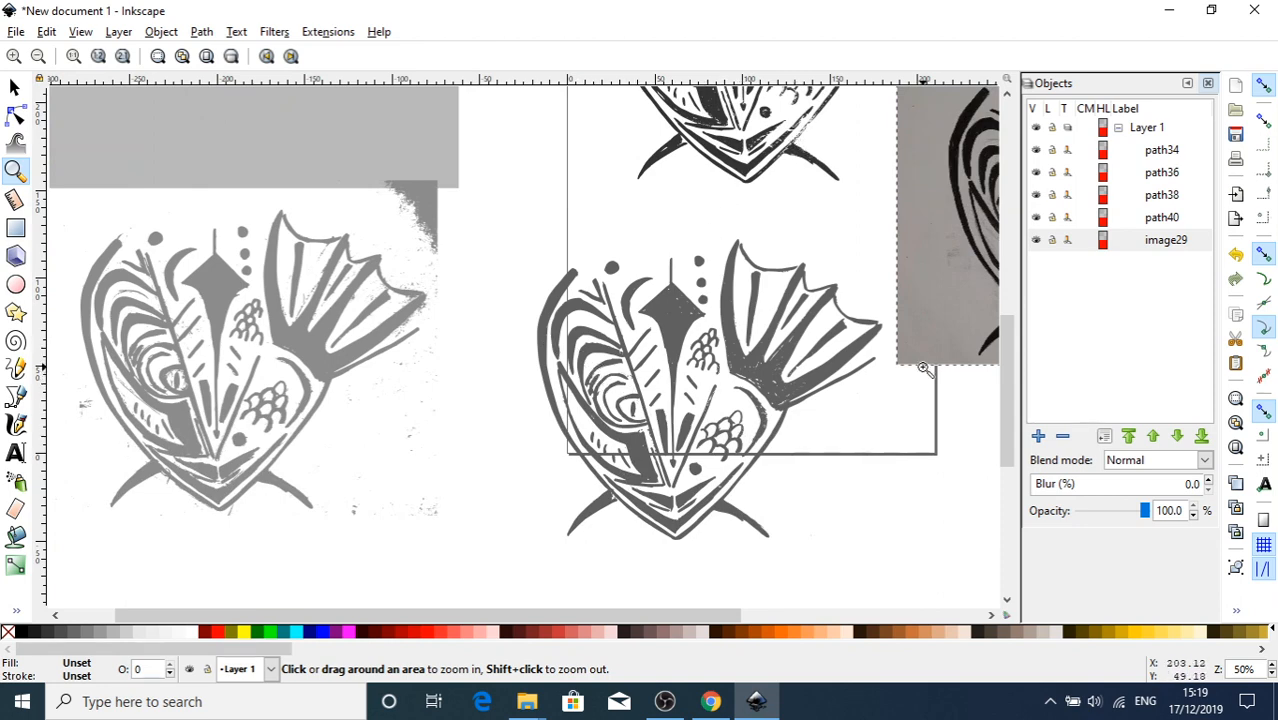
left_click_drag(1016, 416, 1014, 370)
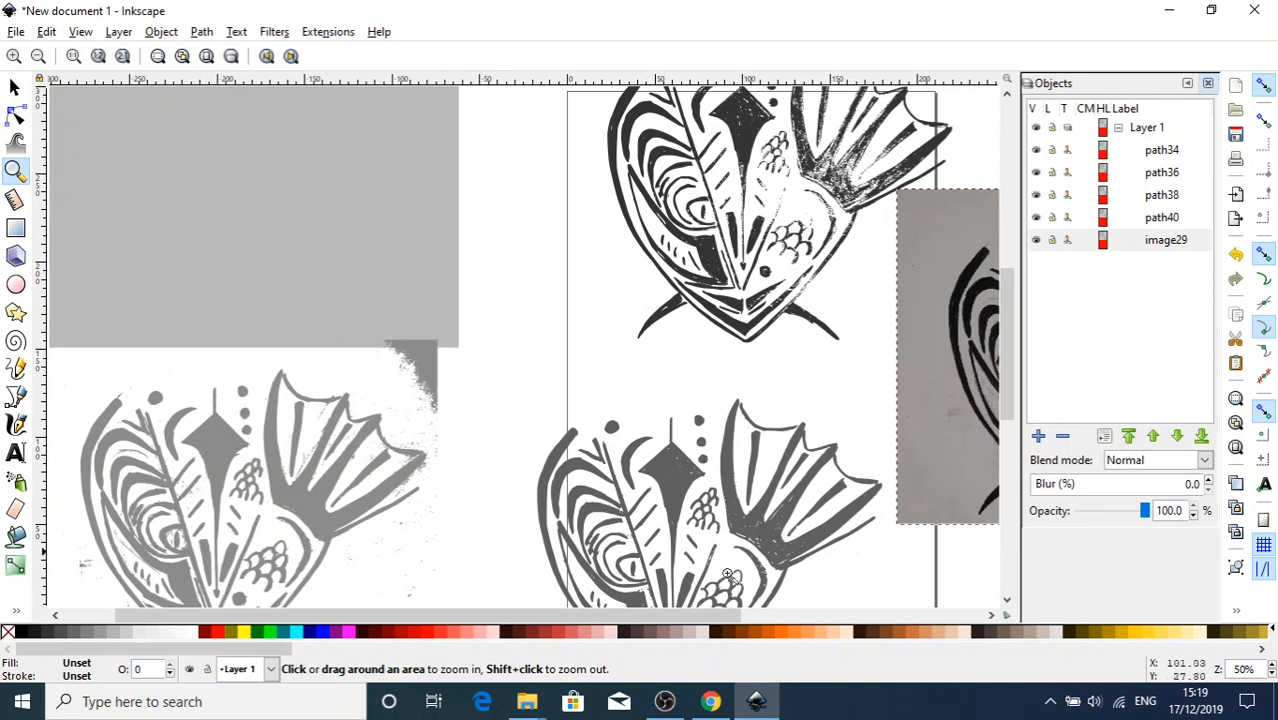
left_click_drag(619, 617, 787, 609)
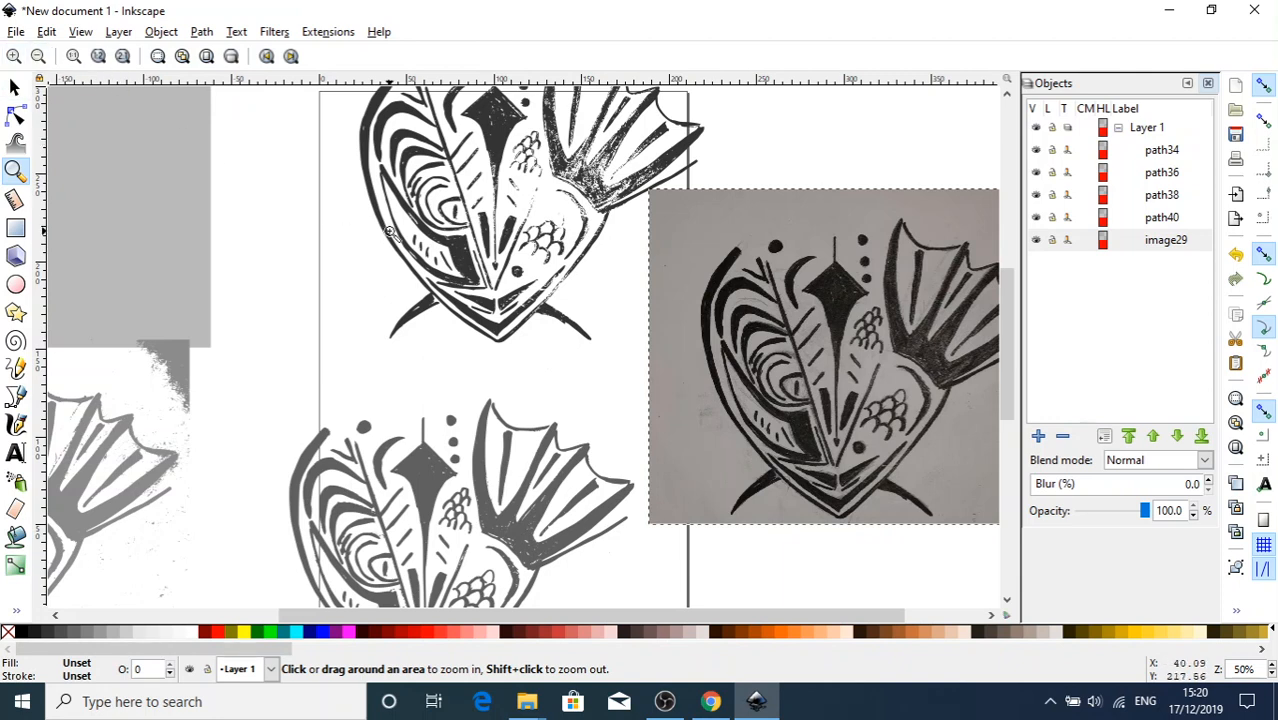
Delete all objects from the canvas and import the fish photo IMG_20191216_231722 again.
key("ctrl+a")
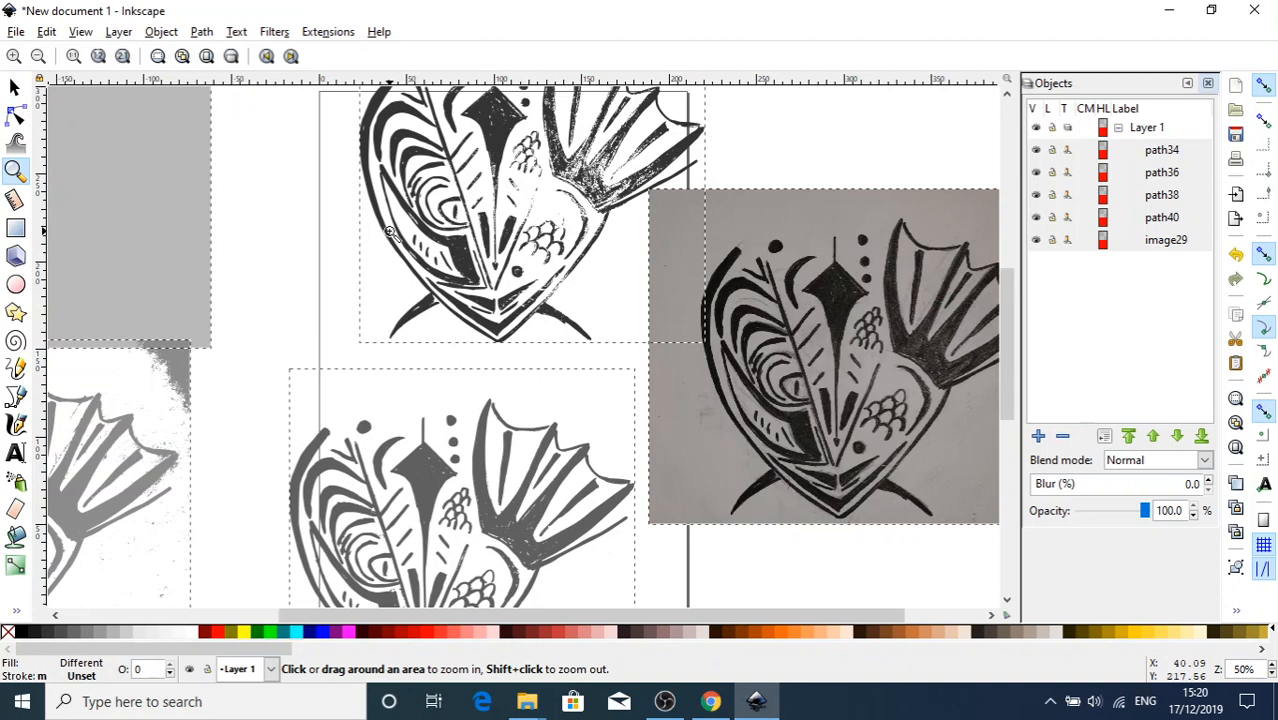
key("Delete")
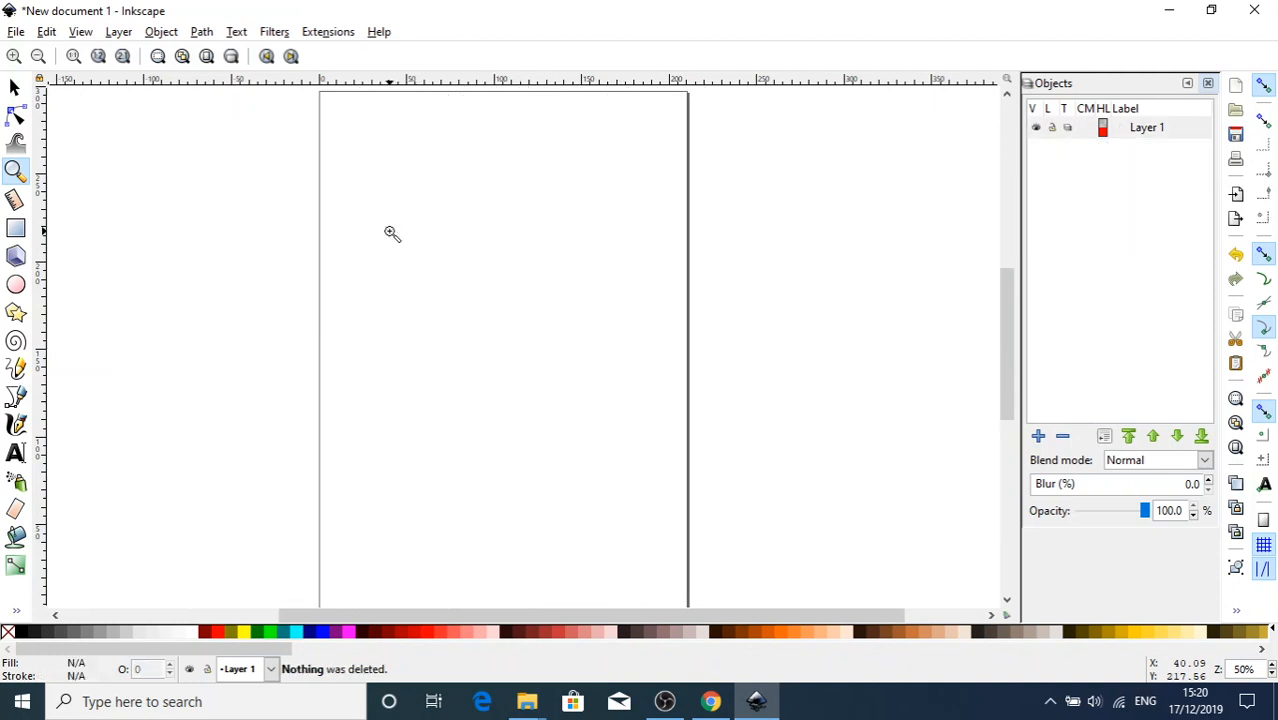
left_click(18, 33)
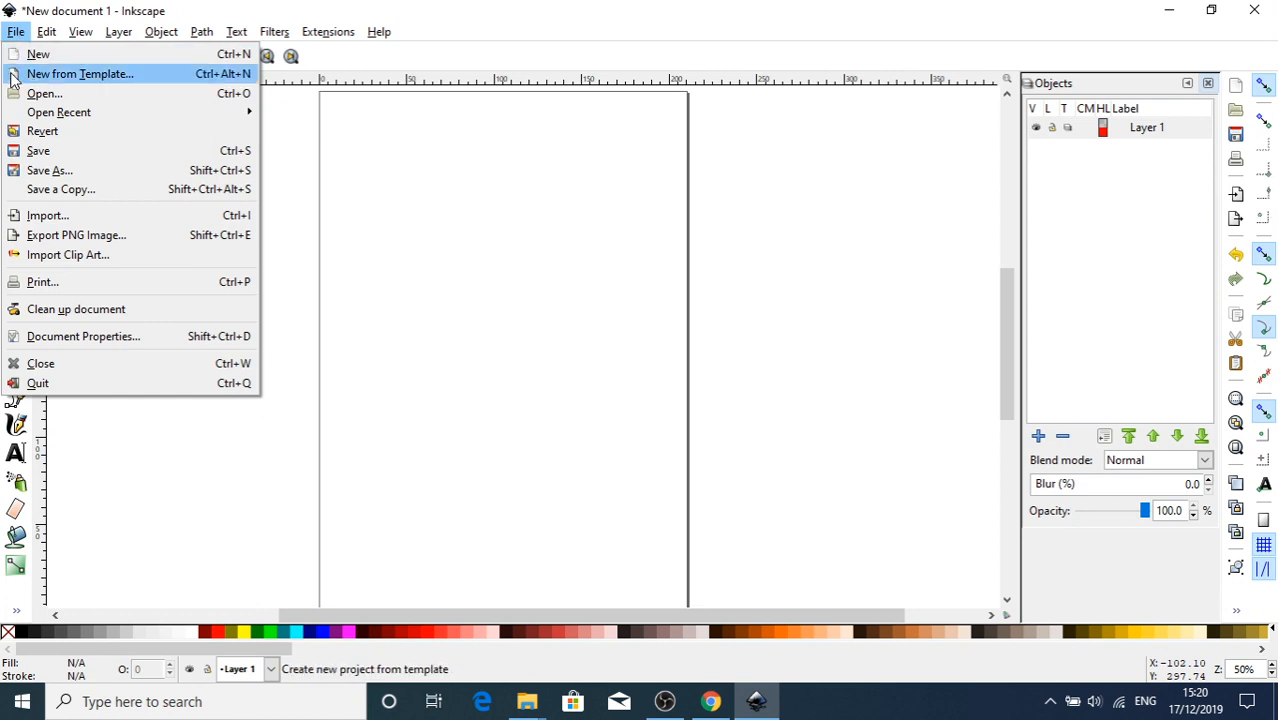
left_click(190, 229)
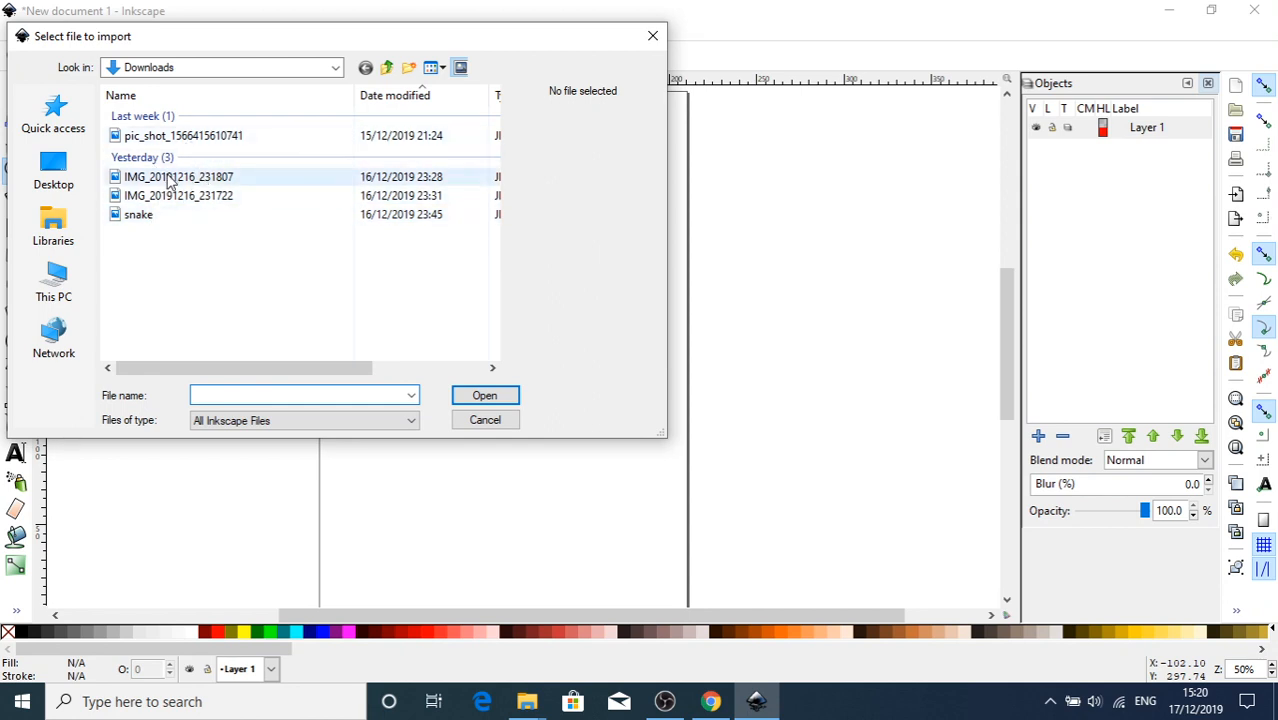
left_click(170, 178)
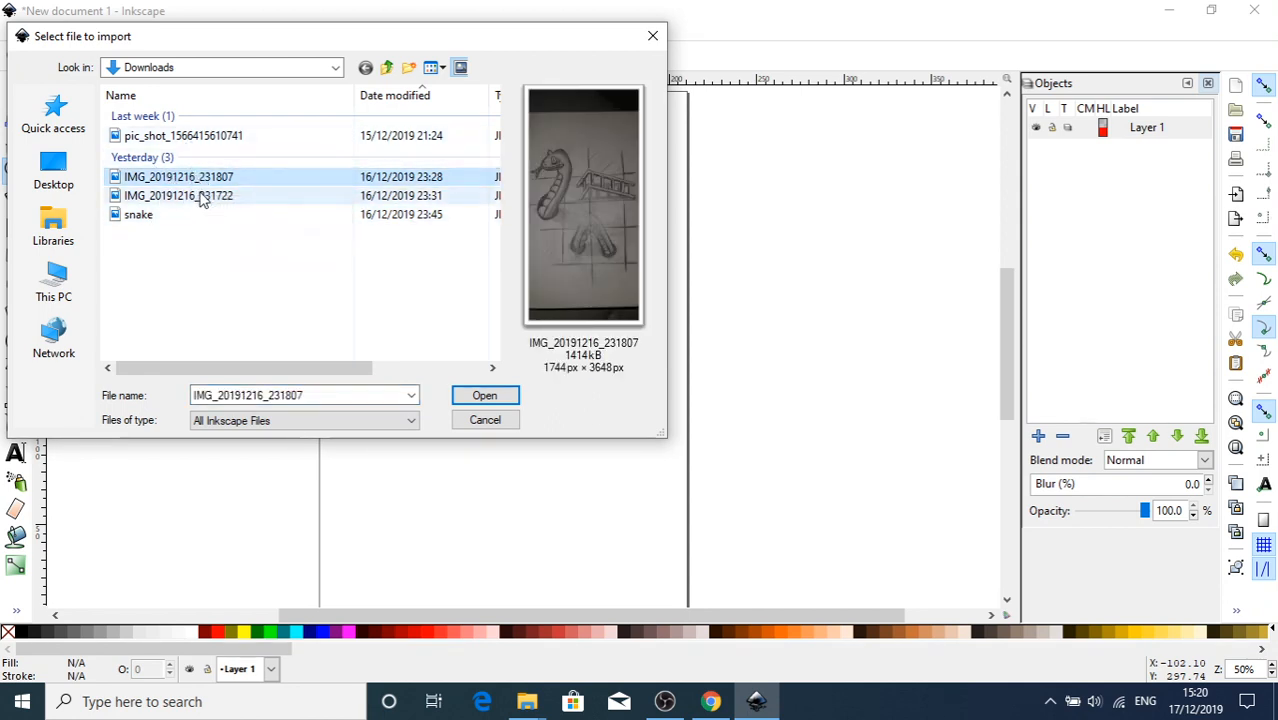
left_click(200, 196)
left_click(488, 396)
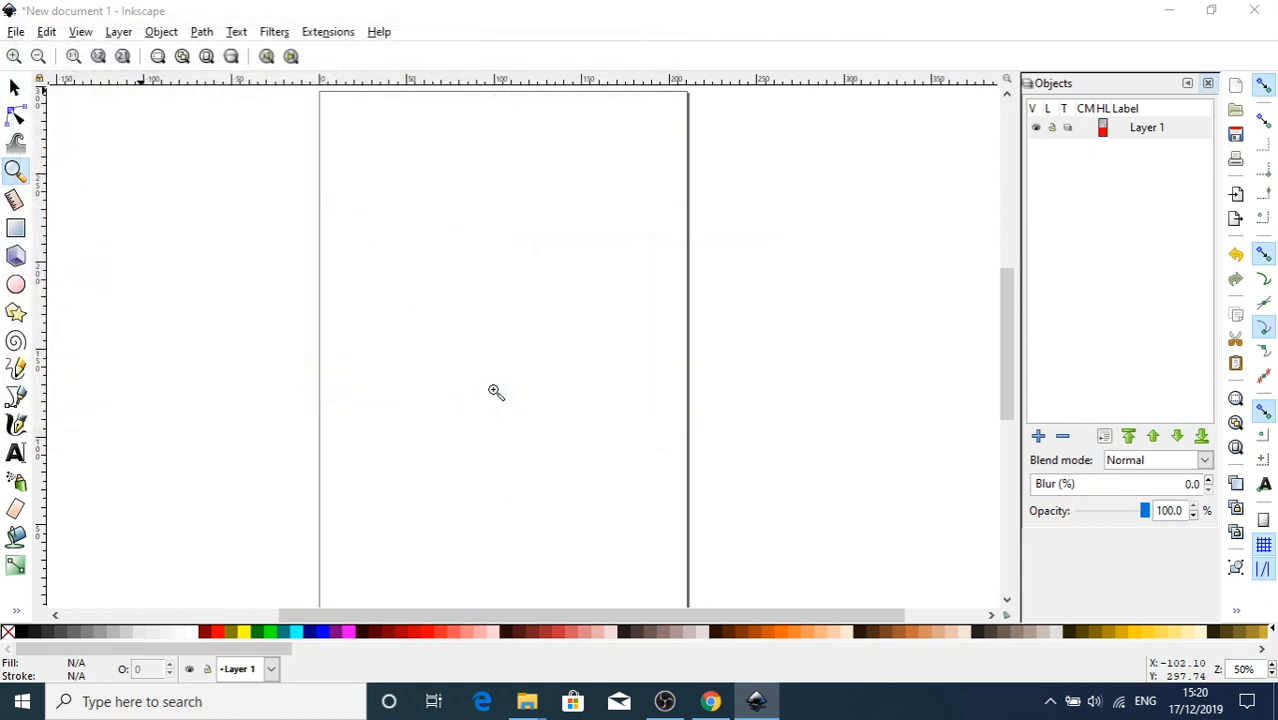
left_click(742, 476)
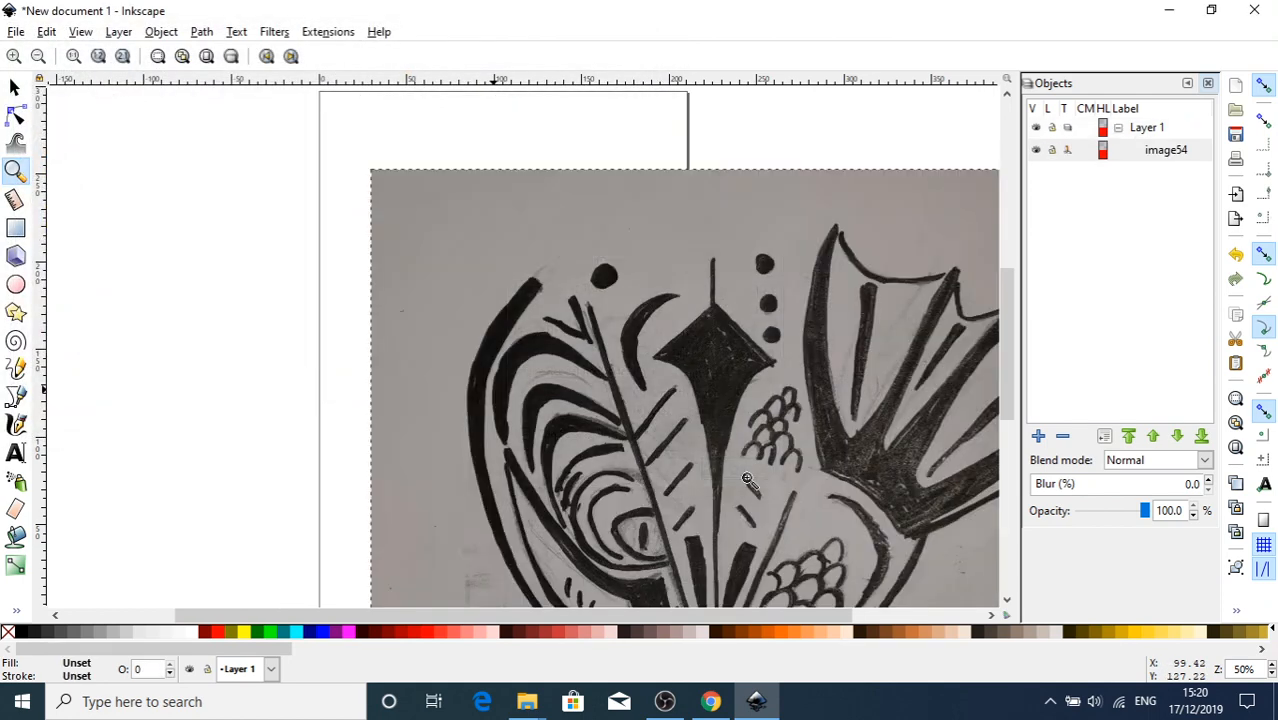
Scale the imported photo down to about 125.5 × 102.7 mm and place it around the middle of the page.
left_click(14, 87)
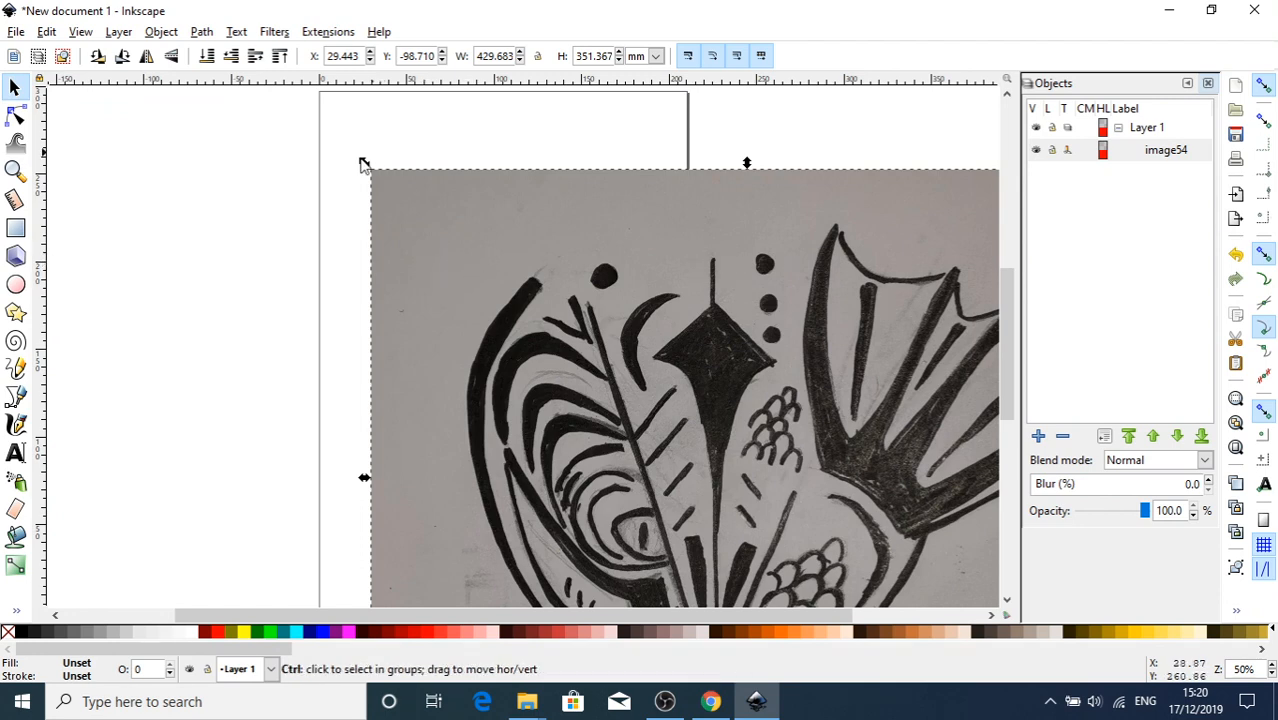
left_click_drag(363, 162, 722, 455)
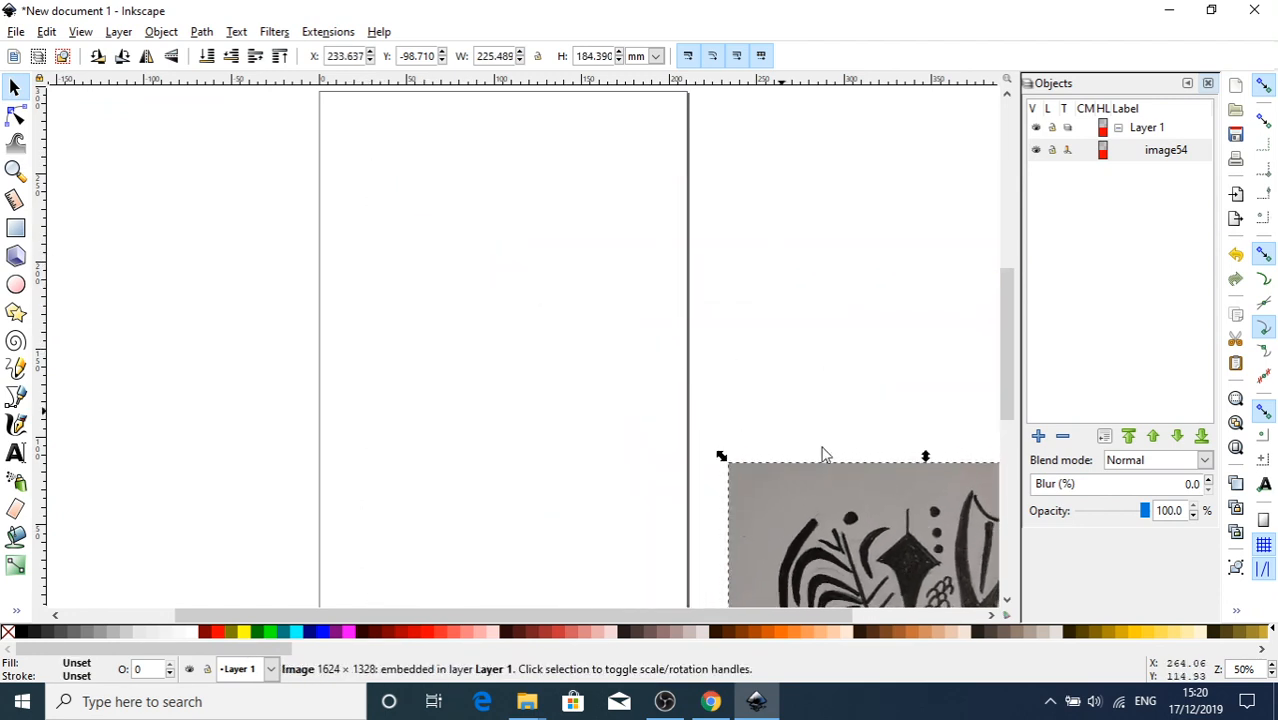
left_click_drag(822, 458, 483, 250)
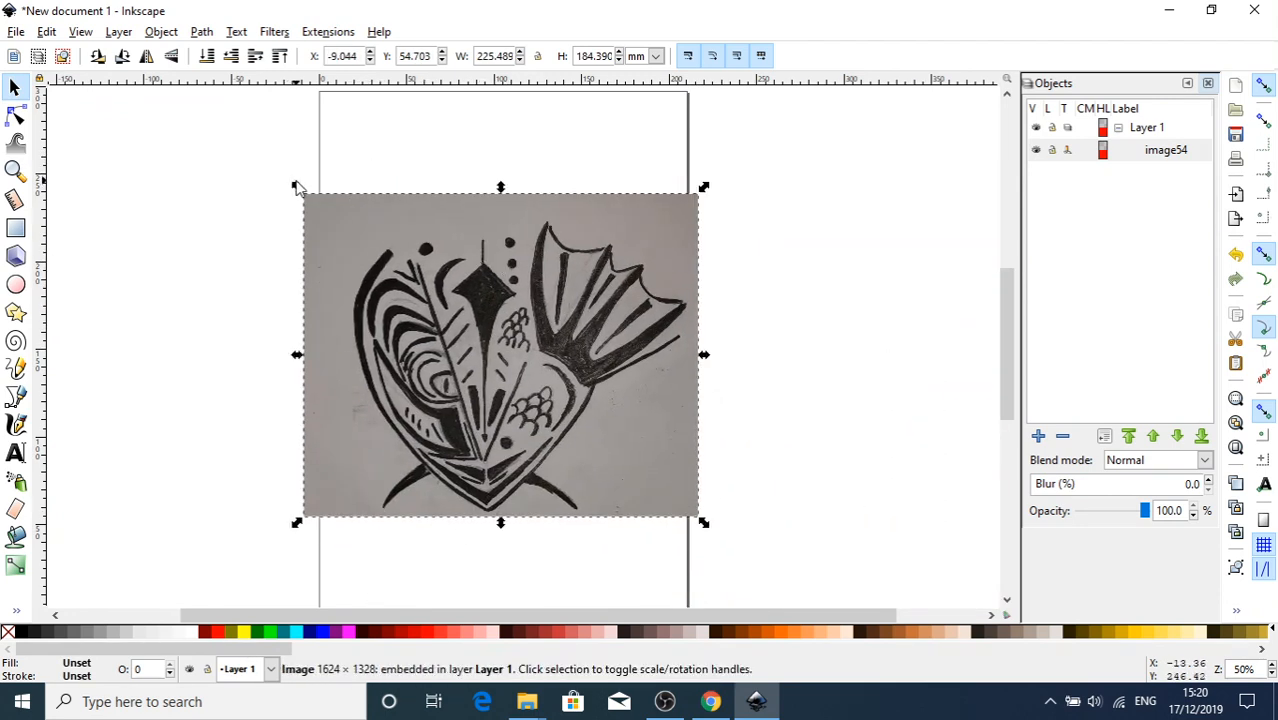
left_click_drag(297, 189, 470, 291)
left_click_drag(561, 361, 491, 290)
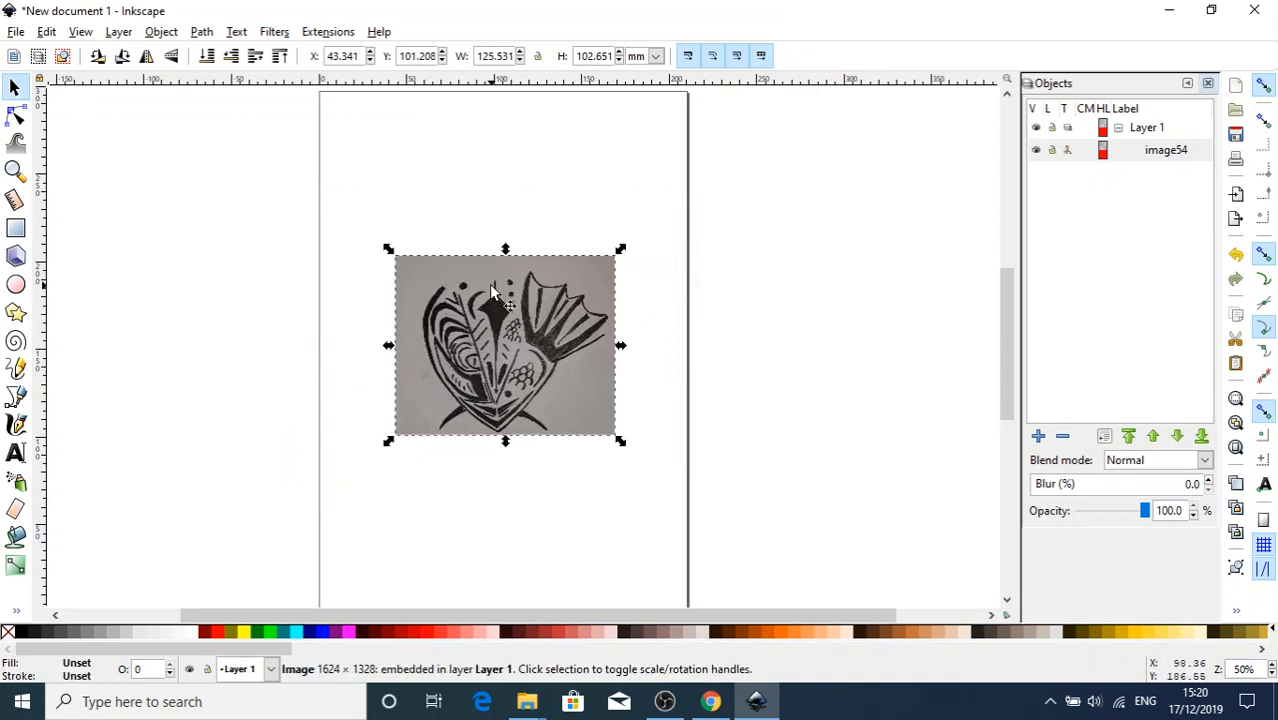
Trace the photo with Trace Bitmap using brightness steps, 4 scans and Stack scans turned off, and close the dialog.
left_click(200, 32)
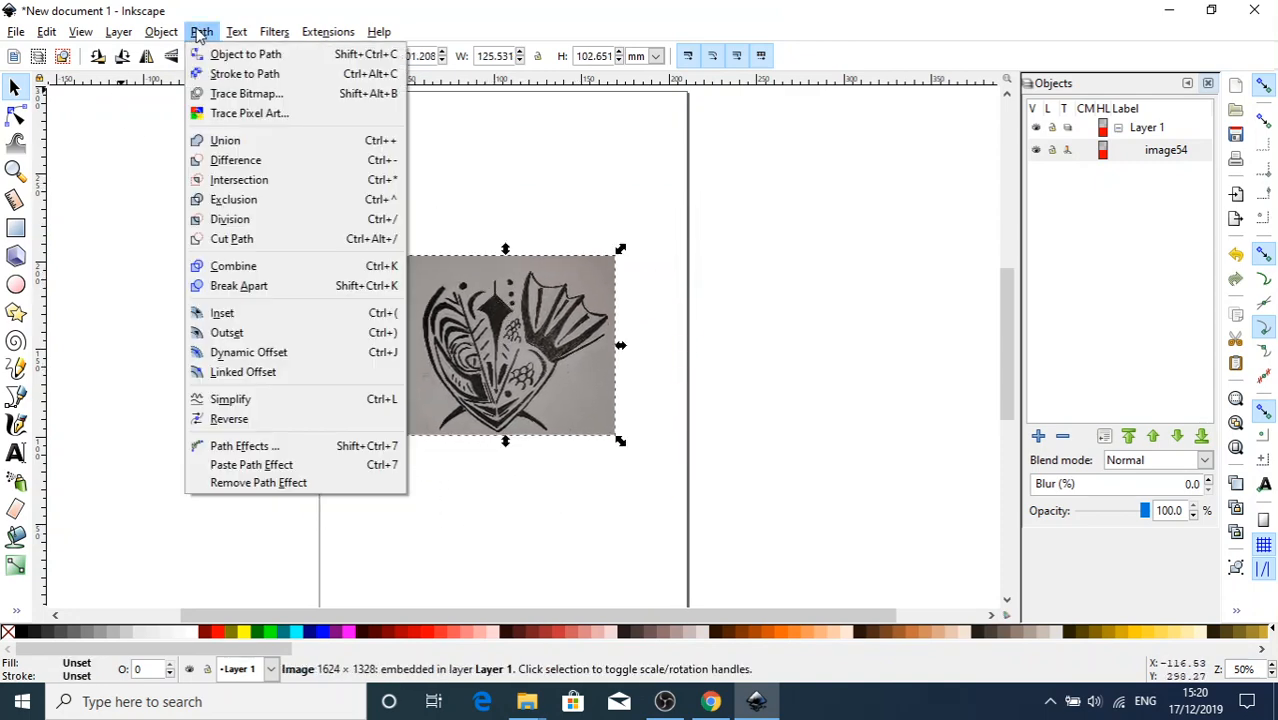
left_click(245, 93)
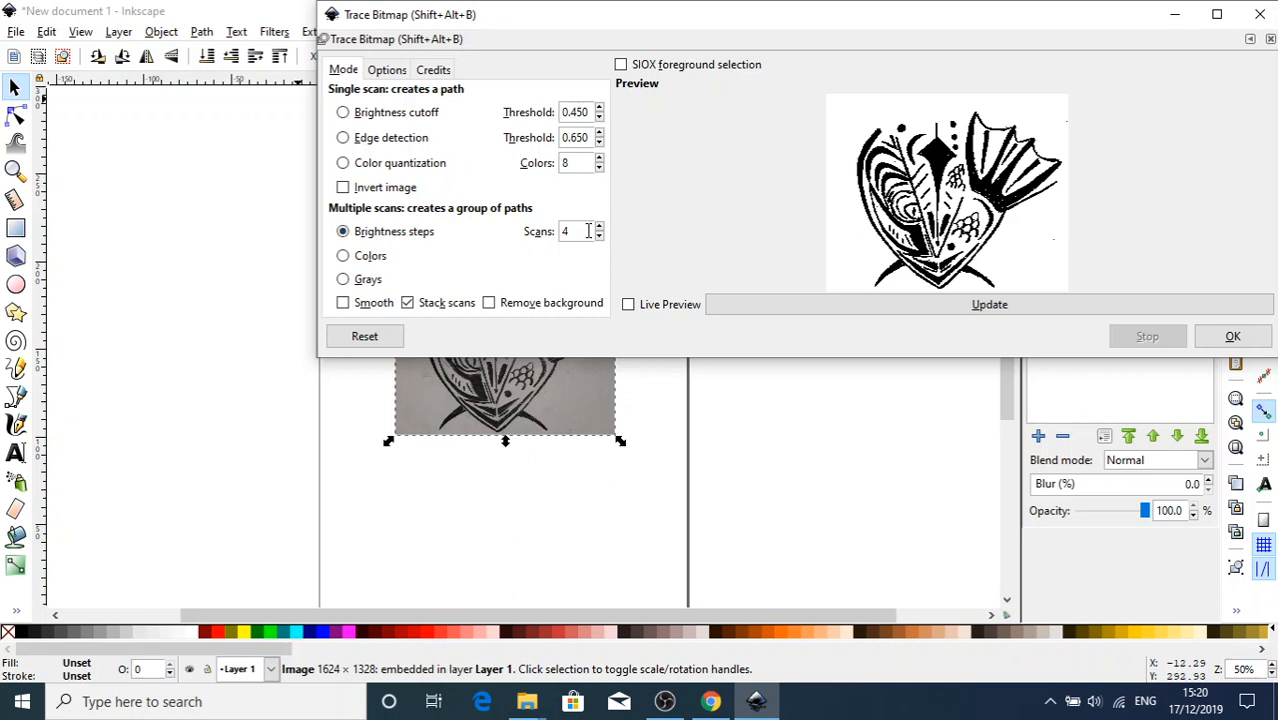
left_click(408, 308)
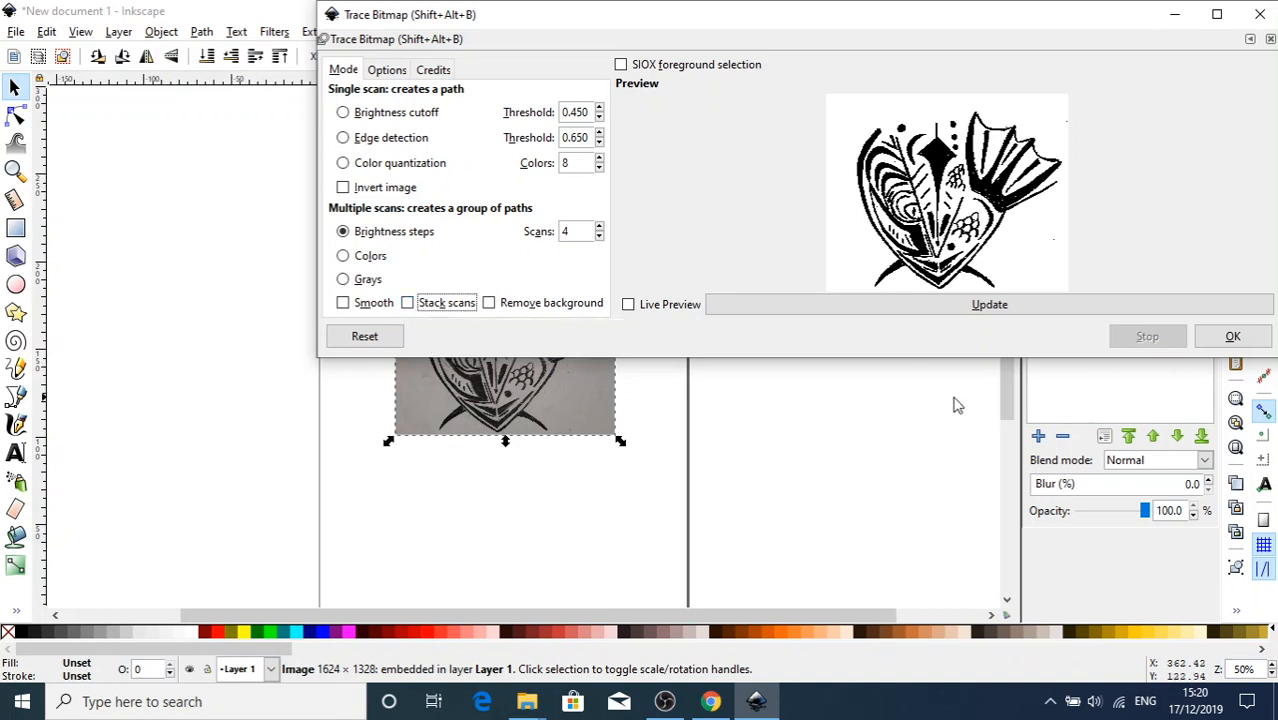
left_click(1044, 303)
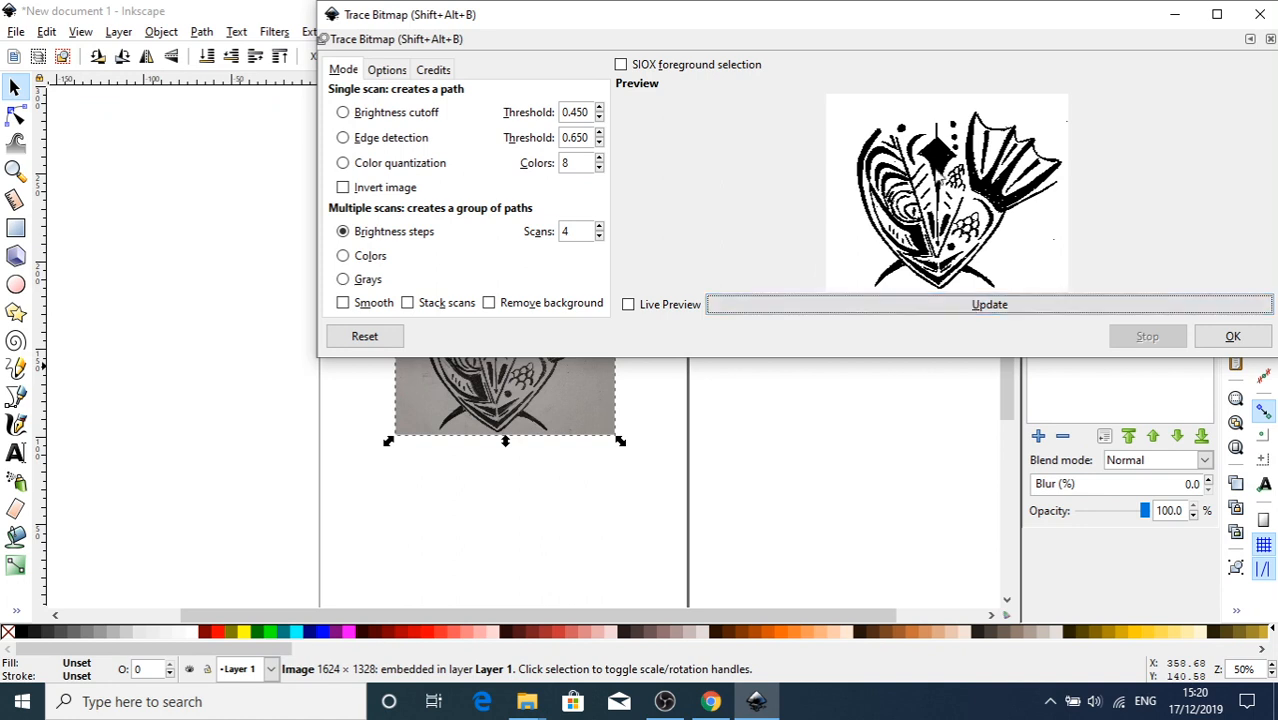
left_click(1260, 338)
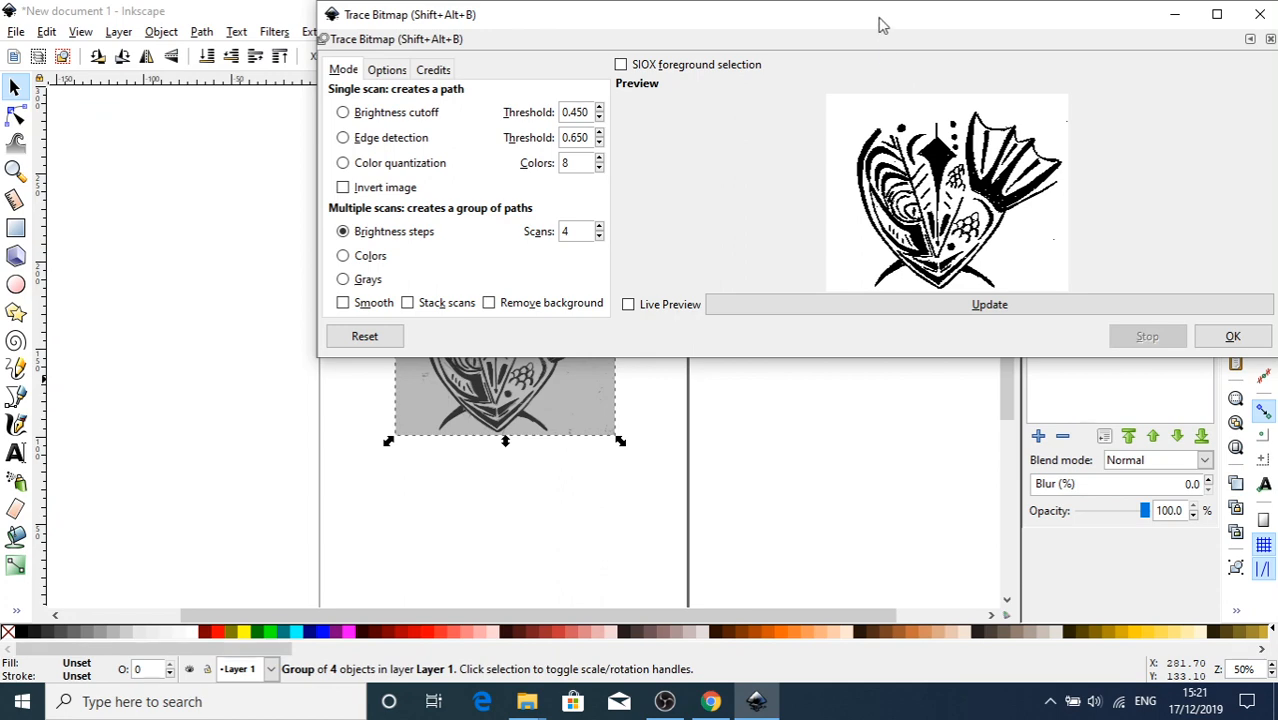
mouse_move(880, 24)
left_mouse_down()
mouse_move(665, 62)
mouse_move(565, 137)
left_mouse_up()
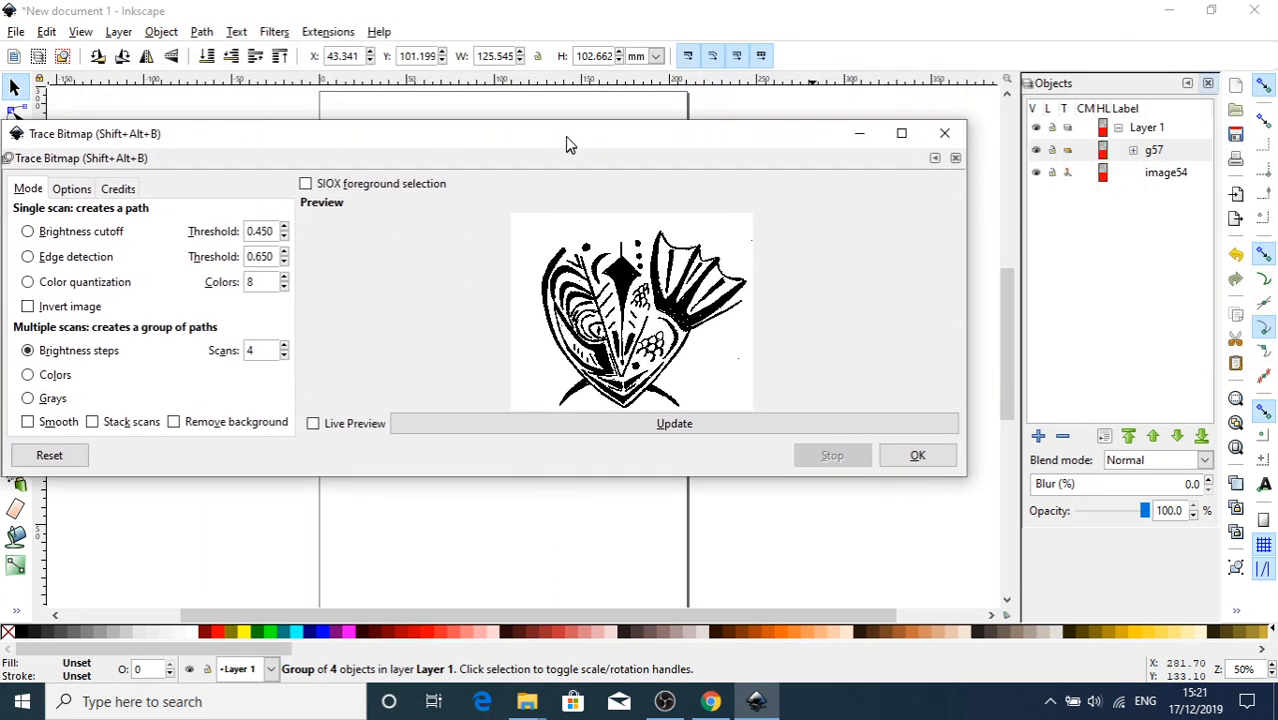
left_click(955, 134)
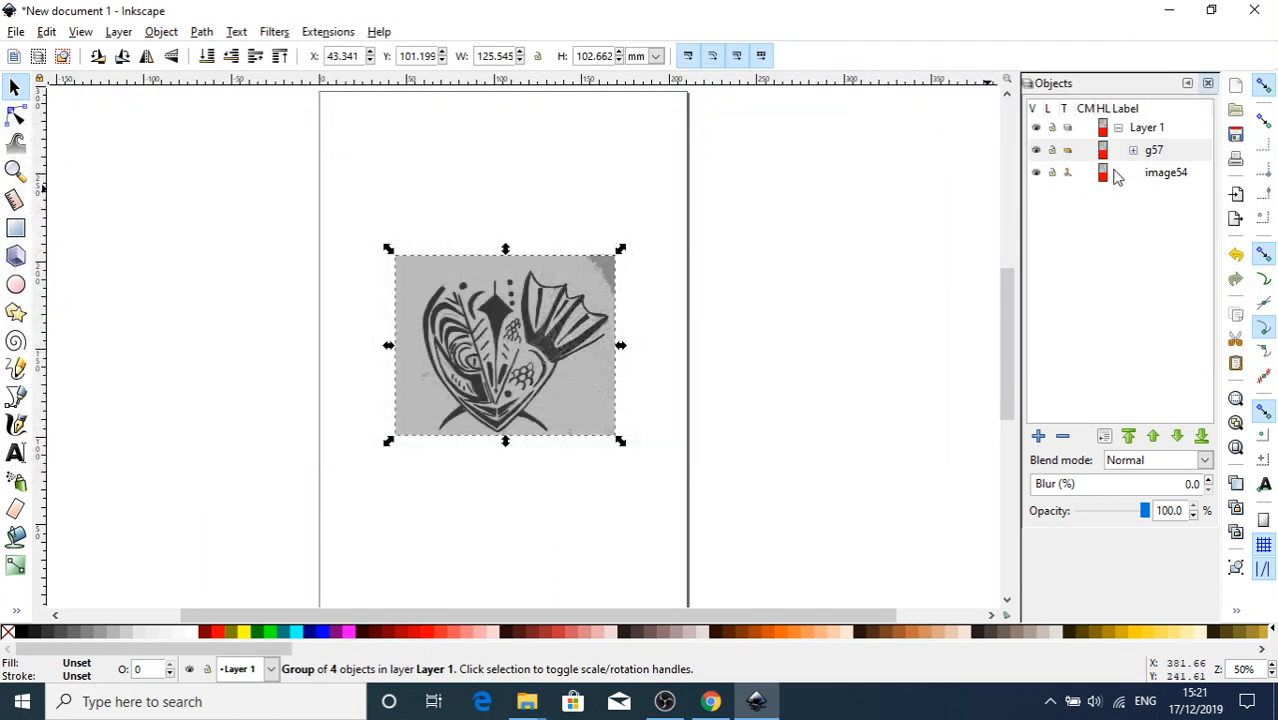
Move the new traced group to the page's right edge and the original photo beyond the page's upper left edge.
mouse_move(525, 358)
left_mouse_down()
mouse_move(755, 334)
mouse_move(769, 345)
mouse_move(688, 372)
left_mouse_up()
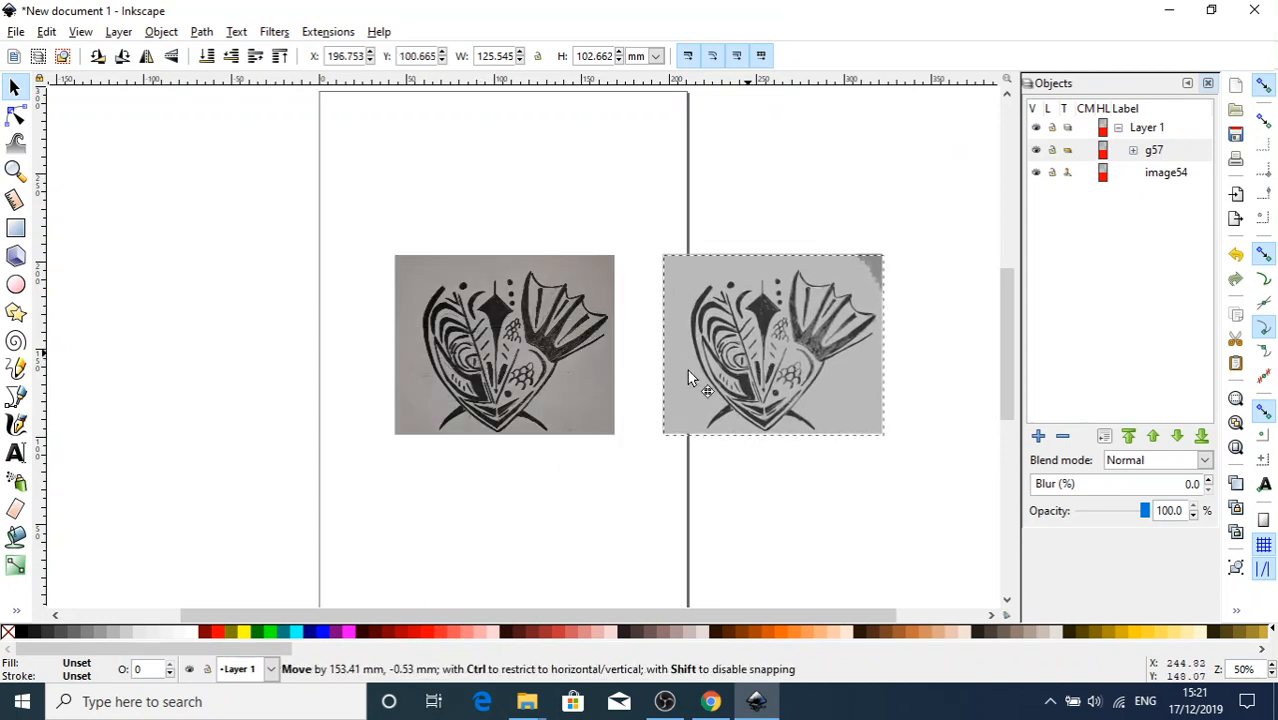
left_click(518, 395)
left_click_drag(518, 397, 223, 233)
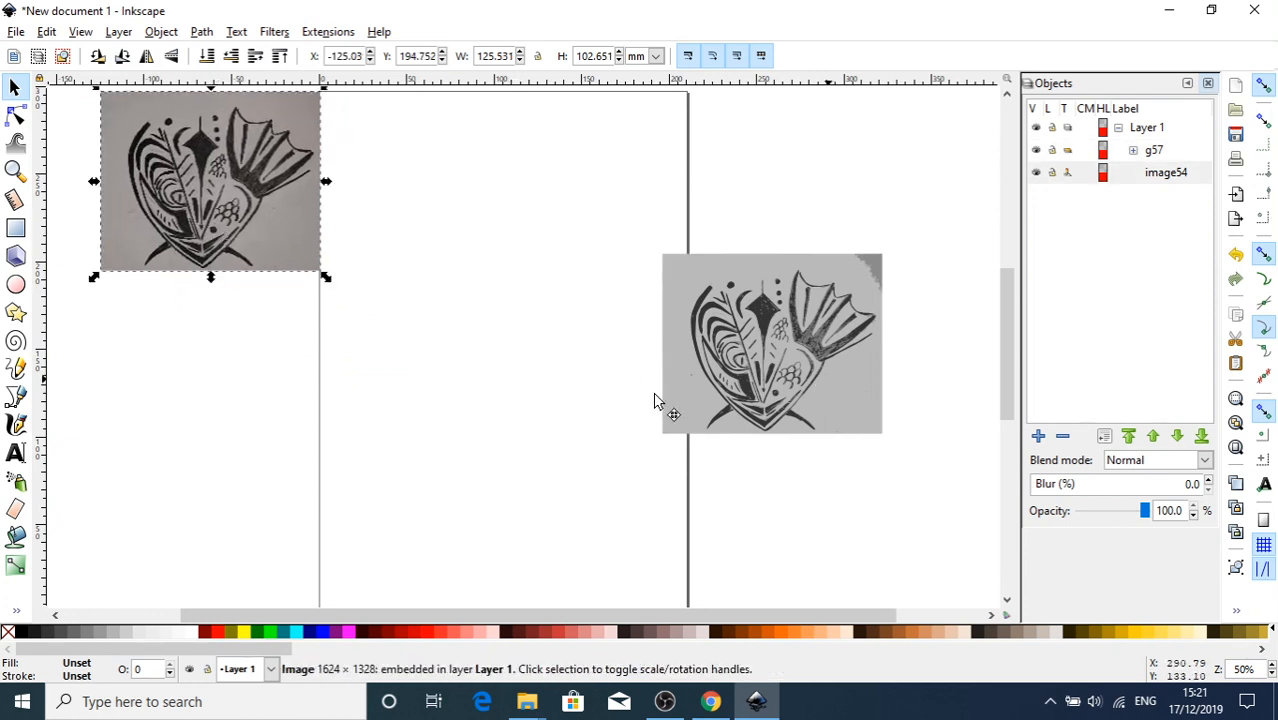
Move the traced group from the page's right edge to the middle of the page, and ungroup it into separate paths.
left_click(733, 370)
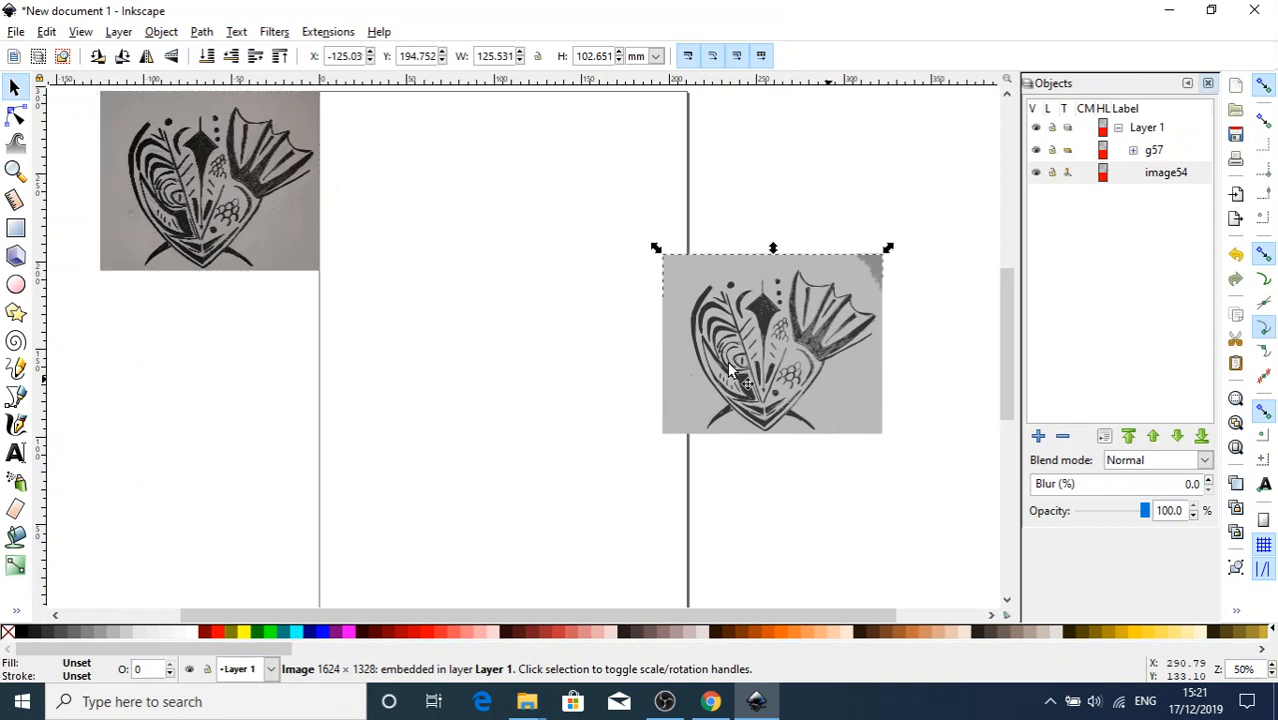
mouse_move(731, 362)
left_mouse_down()
mouse_move(491, 394)
mouse_move(530, 384)
left_mouse_up()
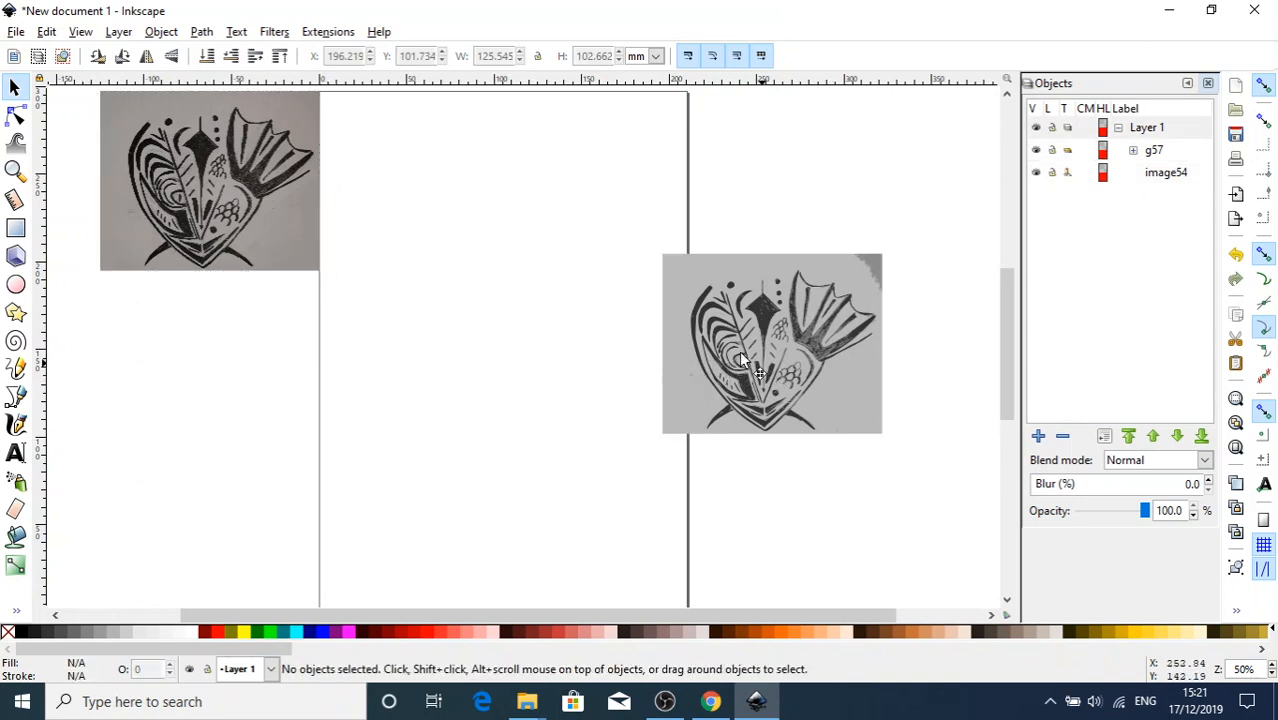
left_click(790, 298)
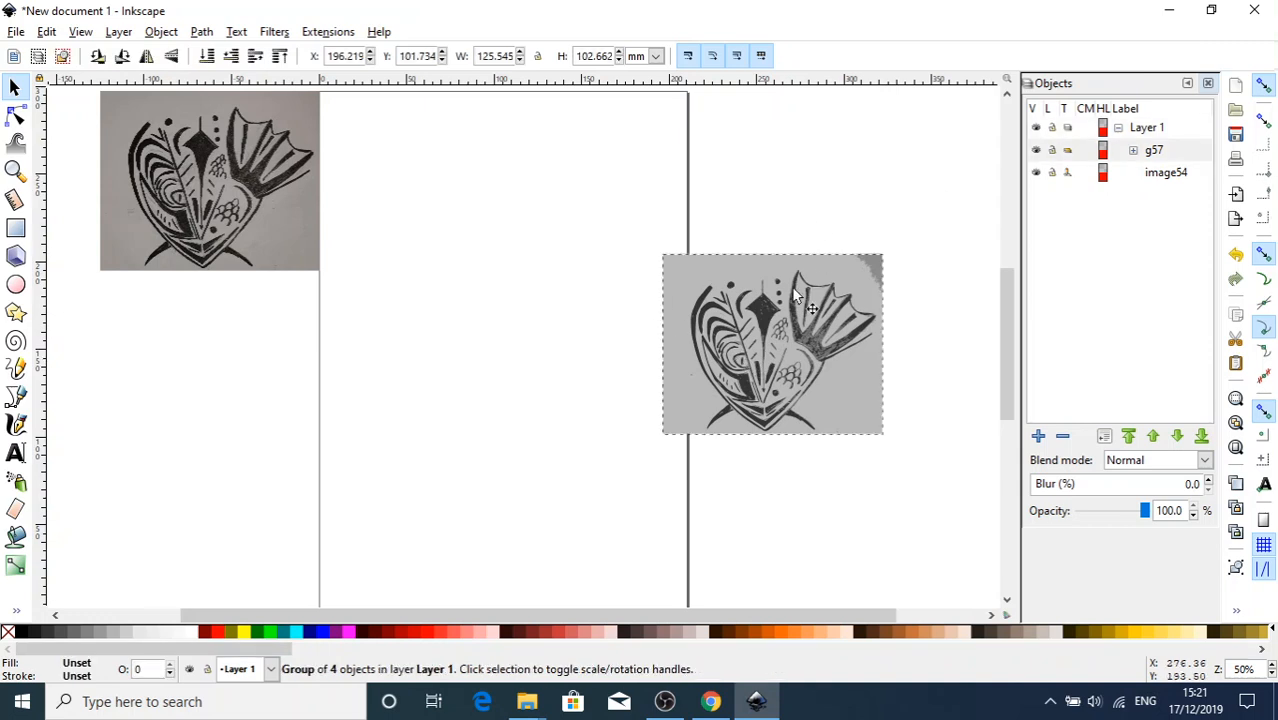
mouse_move(780, 297)
left_mouse_down()
mouse_move(631, 320)
mouse_move(487, 318)
left_mouse_up()
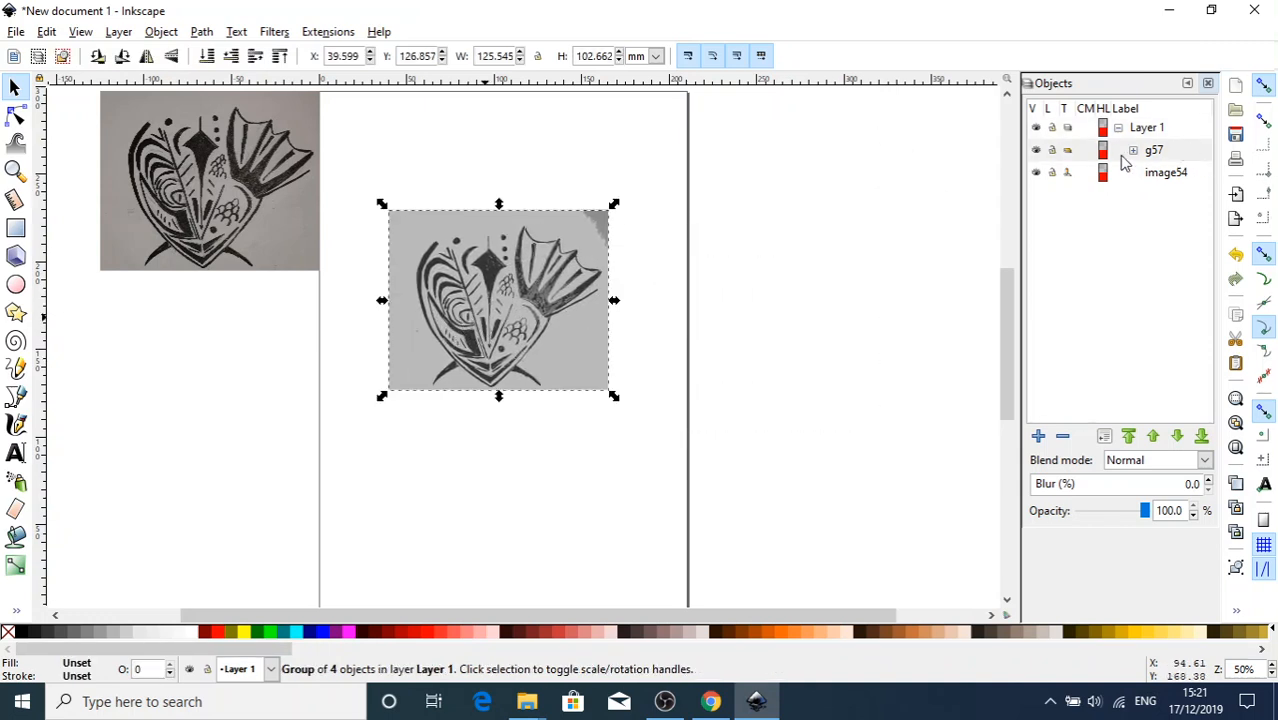
right_click(494, 300)
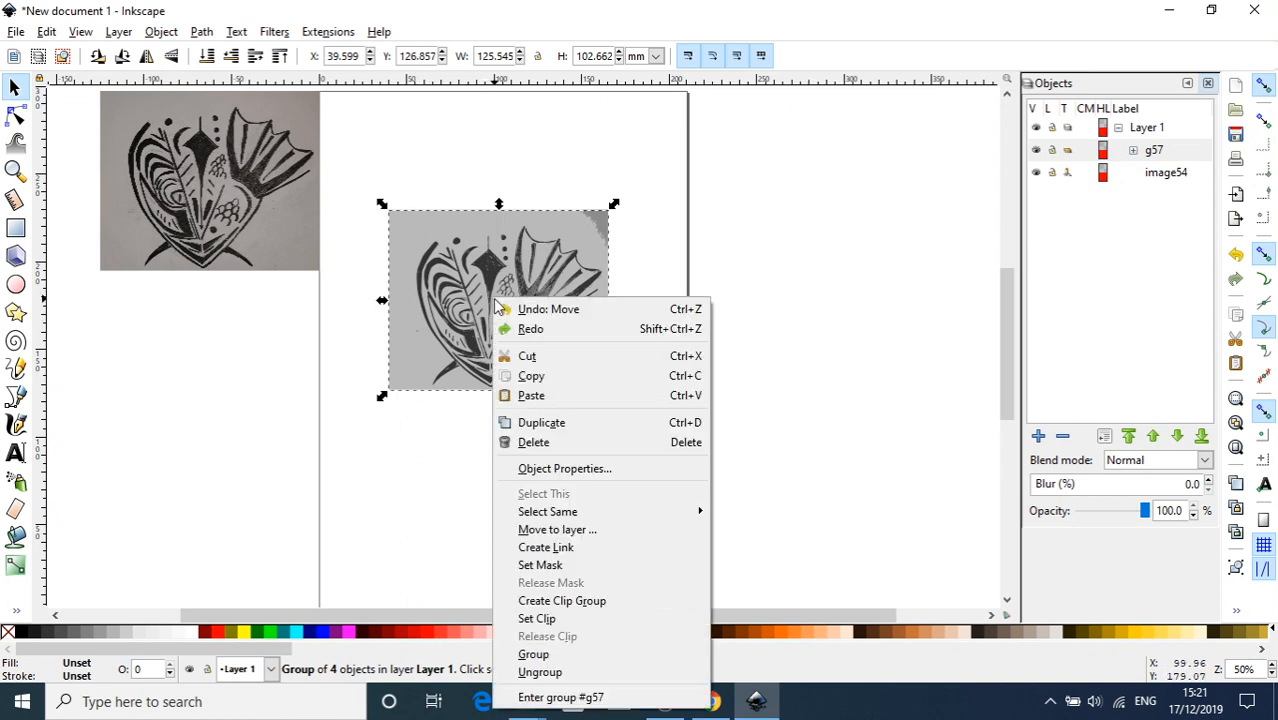
left_click(568, 676)
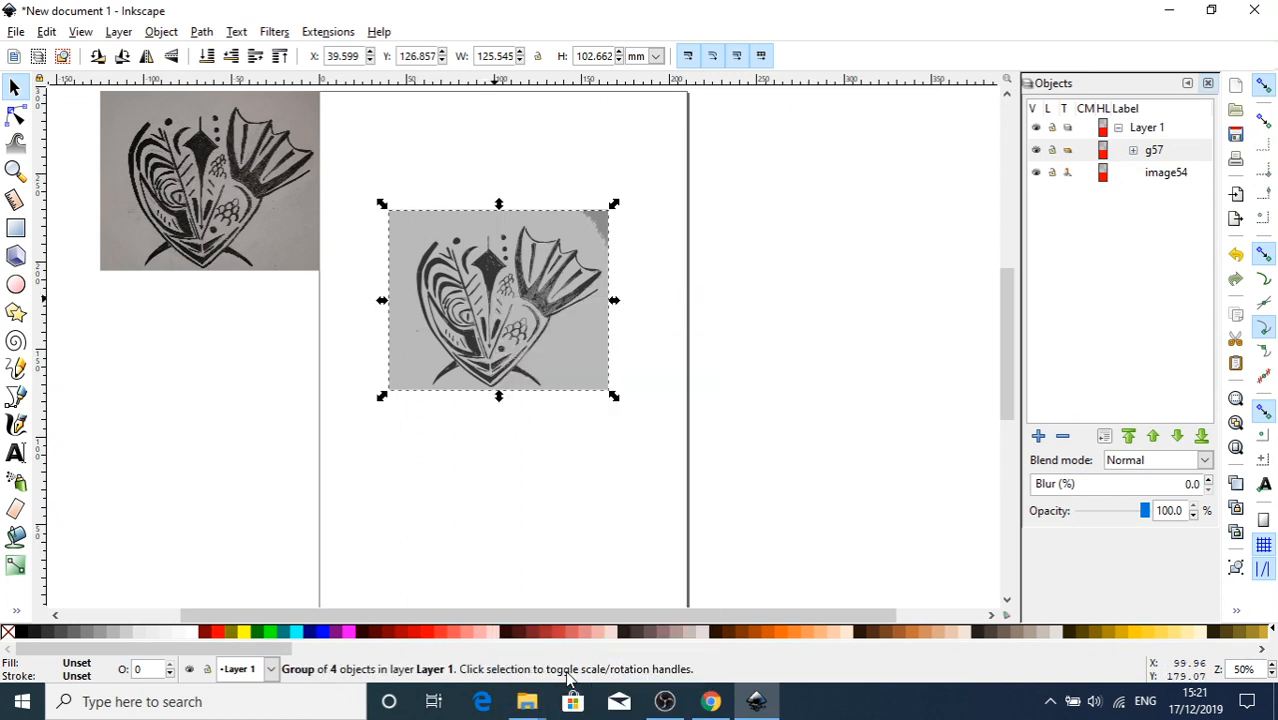
left_click(497, 333)
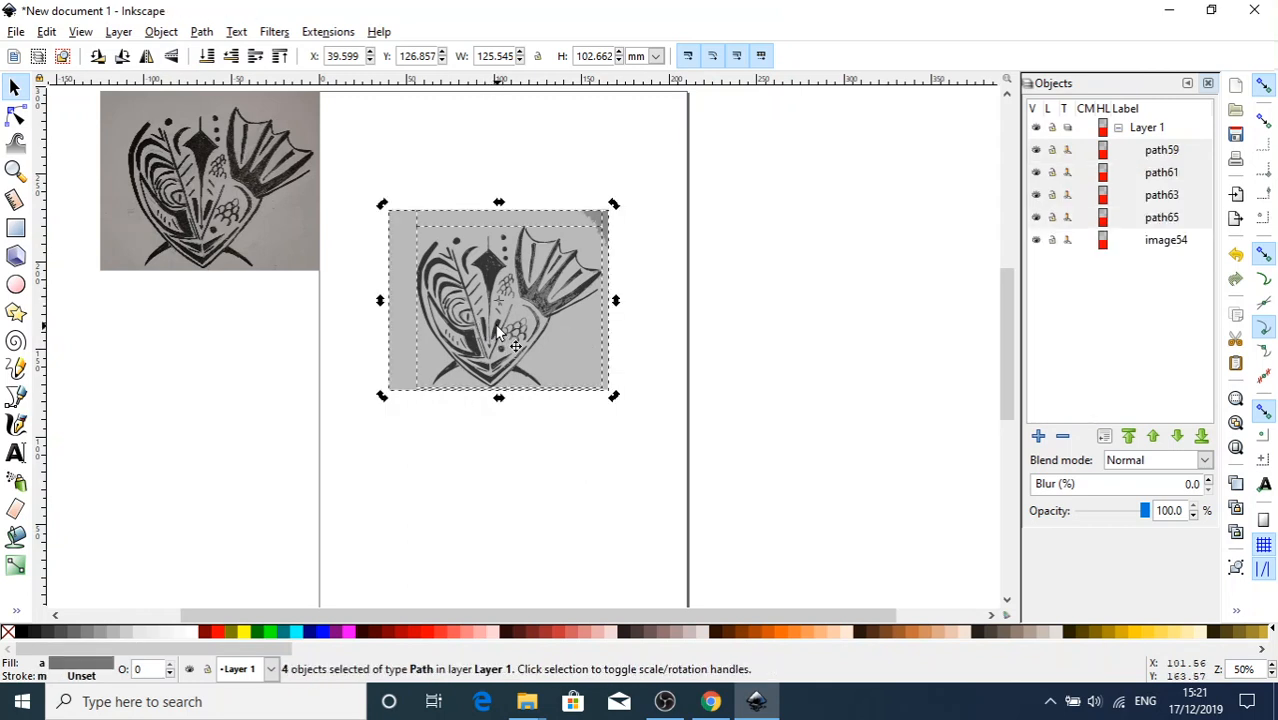
left_click(587, 162)
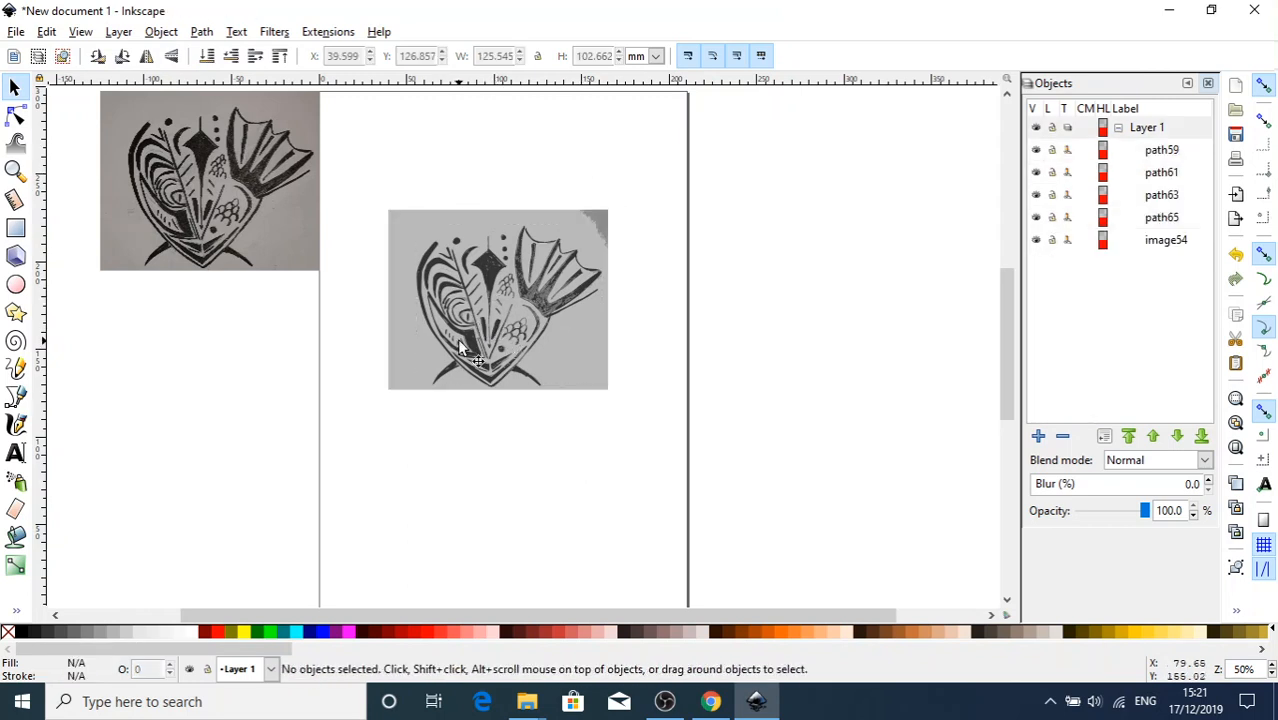
Separate the four traced paths, laying the darkest three in a row below and the light grey background path beyond the page's right edge.
mouse_move(470, 345)
left_mouse_down()
mouse_move(575, 377)
mouse_move(531, 451)
mouse_move(427, 548)
mouse_move(436, 556)
left_mouse_up()
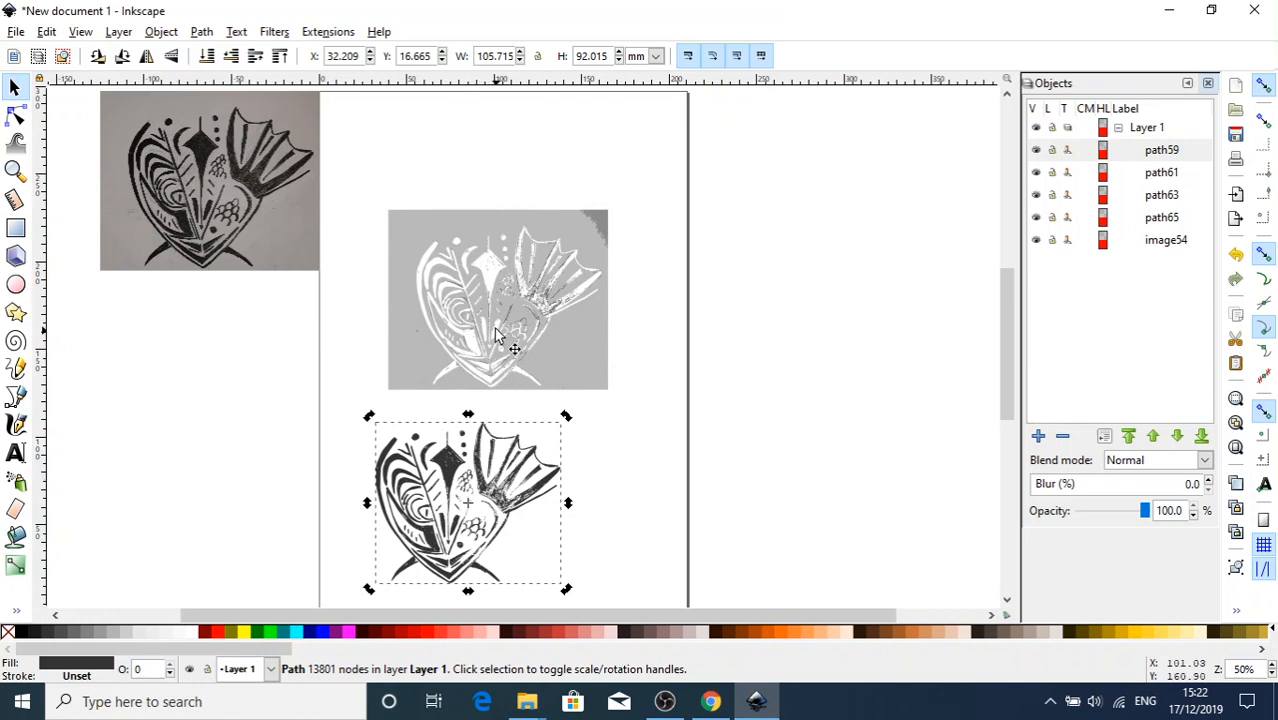
mouse_move(513, 320)
left_mouse_down()
mouse_move(690, 354)
mouse_move(713, 402)
mouse_move(679, 410)
mouse_move(600, 470)
mouse_move(485, 504)
mouse_move(619, 513)
mouse_move(612, 526)
mouse_move(644, 540)
left_mouse_up()
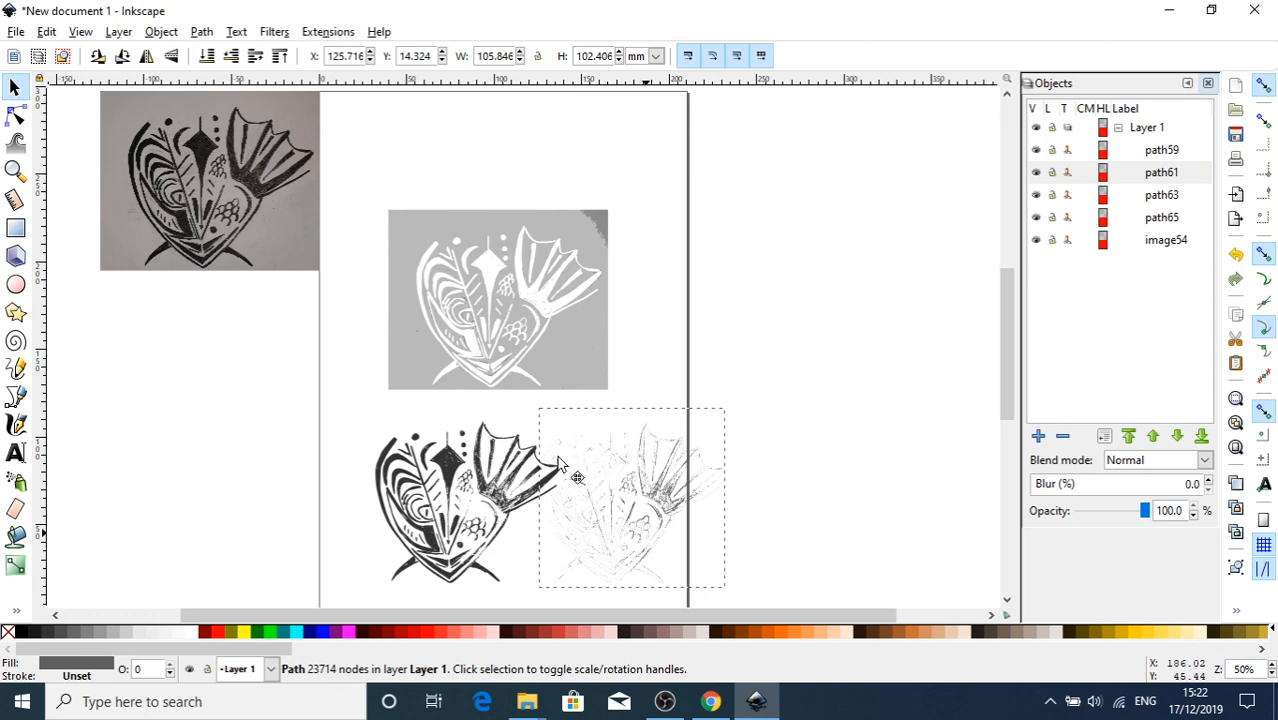
mouse_move(545, 345)
left_mouse_down()
mouse_move(796, 366)
mouse_move(845, 440)
mouse_move(856, 502)
mouse_move(841, 552)
left_mouse_up()
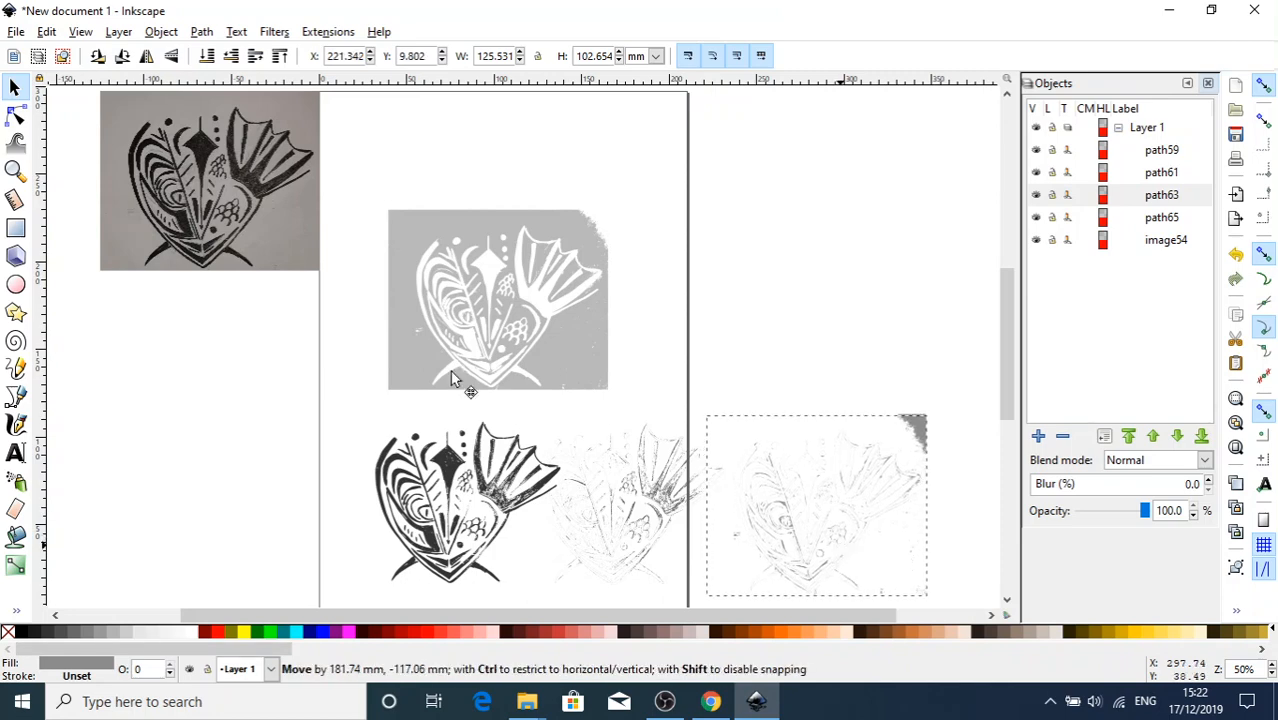
left_click_drag(518, 351, 818, 294)
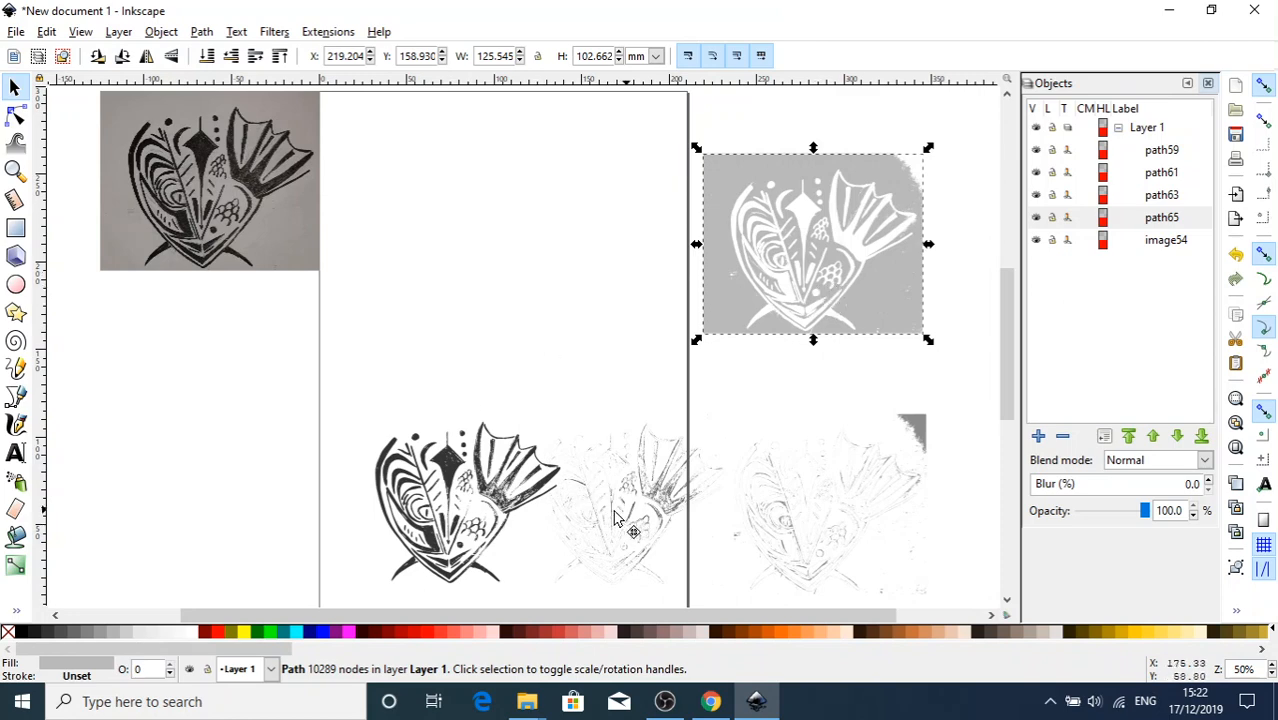
Move the second-darkest traced path back over the darkest fish path and nudge it until the two line up.
mouse_move(568, 535)
left_mouse_down()
mouse_move(500, 543)
mouse_move(457, 507)
left_mouse_up()
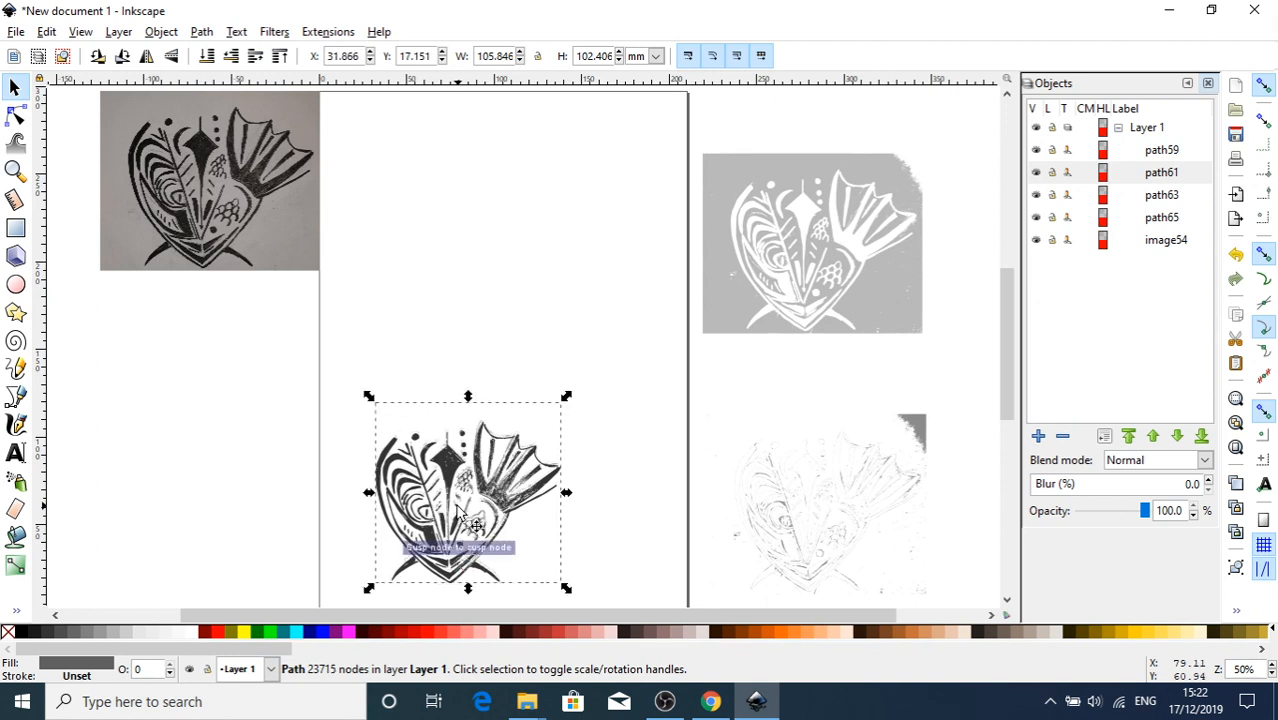
key("Left")
key("Up")
key("ctrl+z")
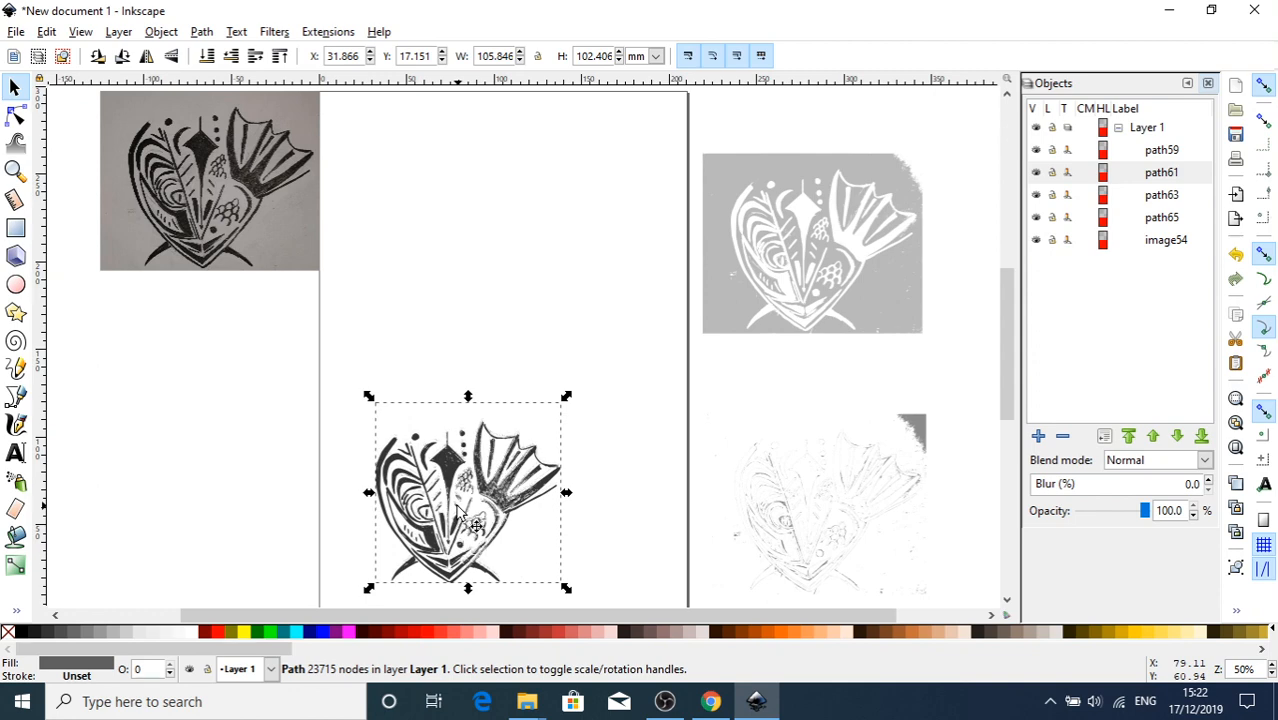
key("Right")
key("Right")
key("Down")
key("Down")
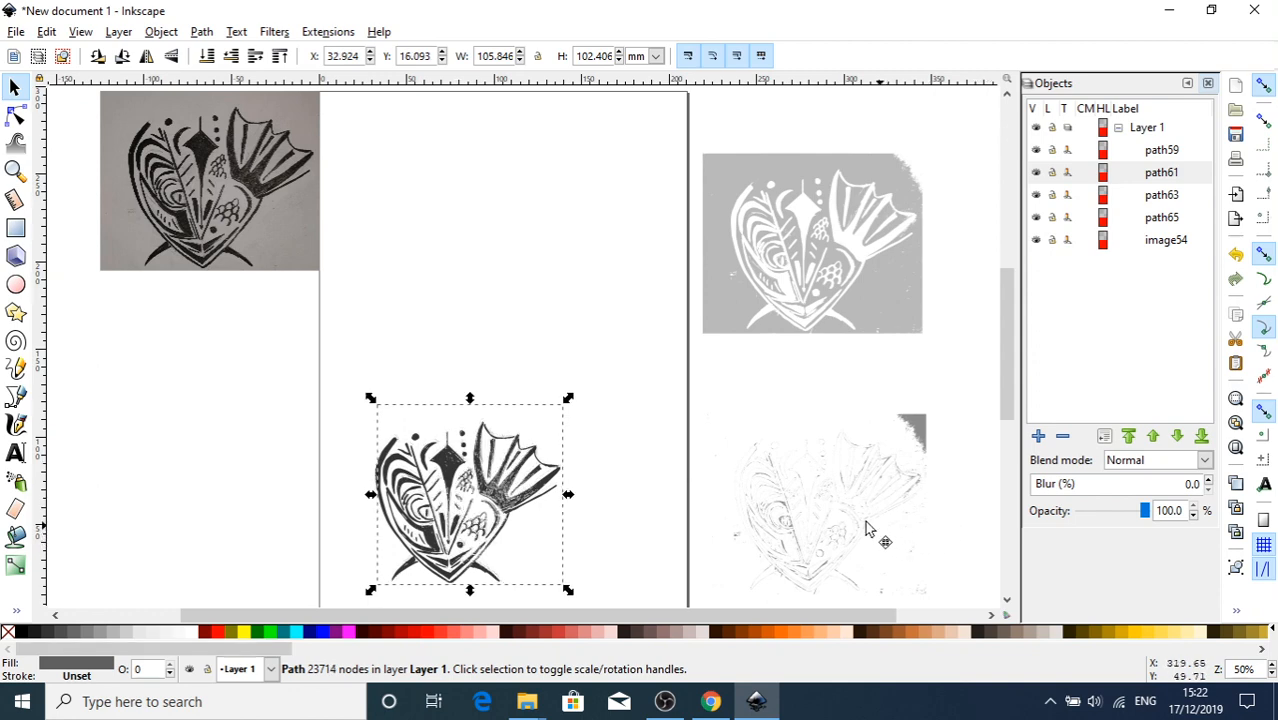
Test the faint path with the grey corner patch over the combined fish, and delete that path from the drawing.
mouse_move(870, 528)
left_mouse_down()
mouse_move(590, 518)
mouse_move(515, 530)
mouse_move(518, 515)
left_mouse_up()
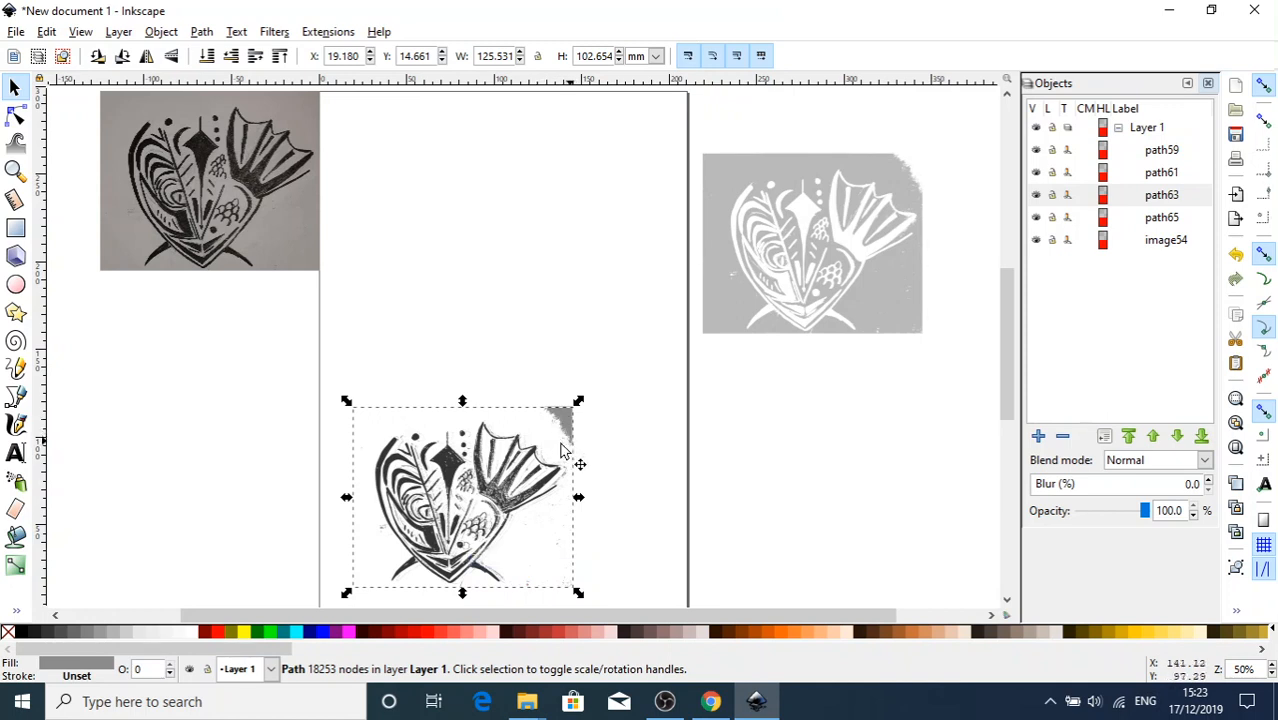
mouse_move(585, 423)
left_mouse_down()
mouse_move(593, 394)
mouse_move(793, 463)
mouse_move(812, 457)
left_mouse_up()
left_click(697, 450)
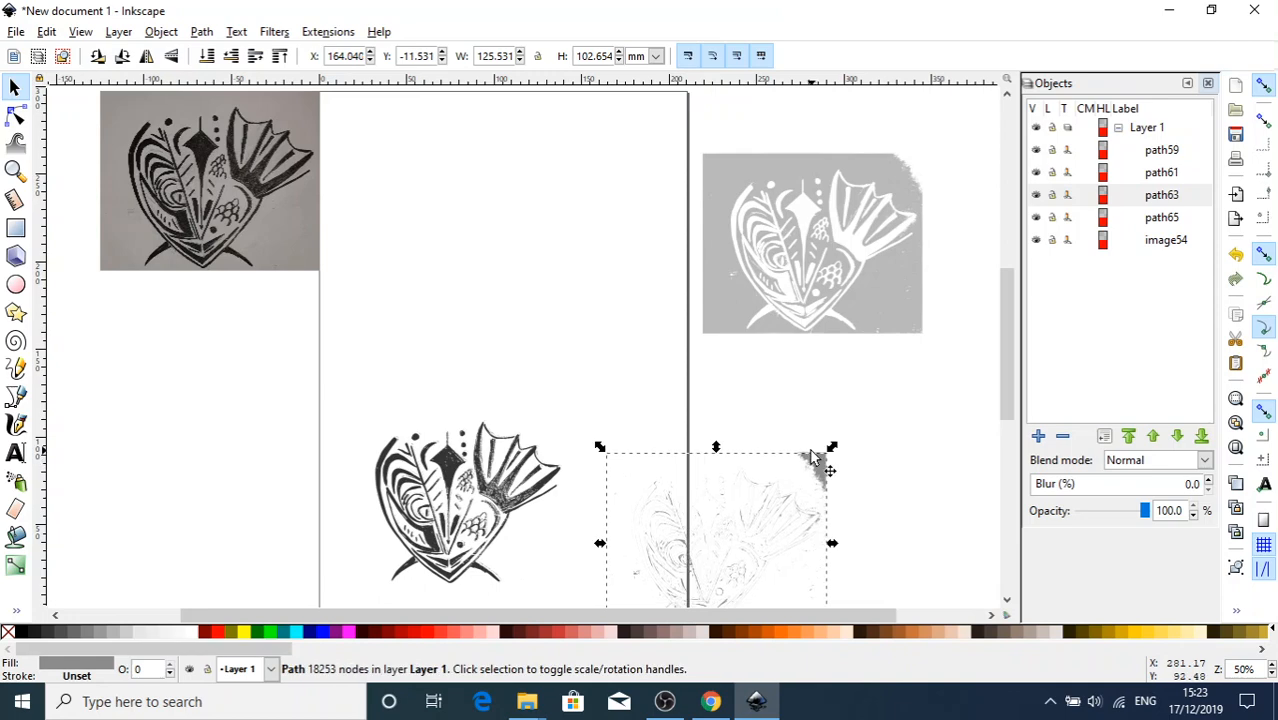
key("Delete")
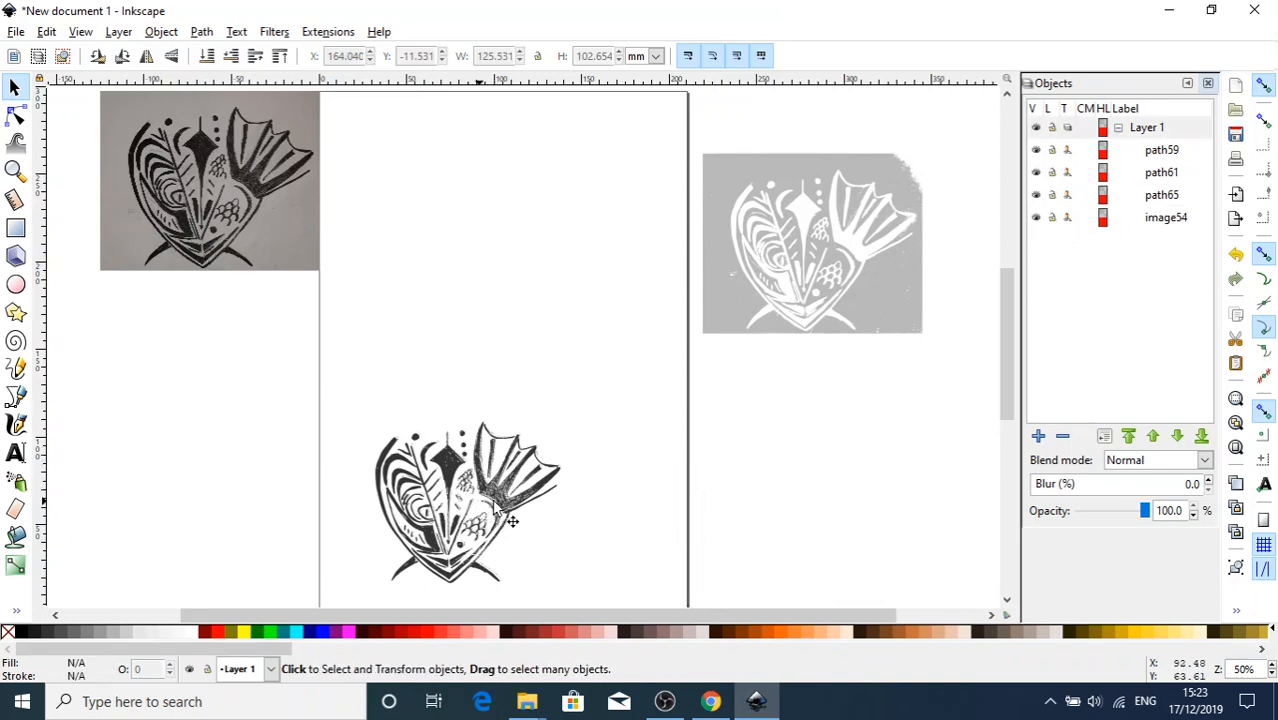
Move the darkest fish path off the fainter one, up toward the page's right edge.
left_click_drag(497, 498, 652, 388)
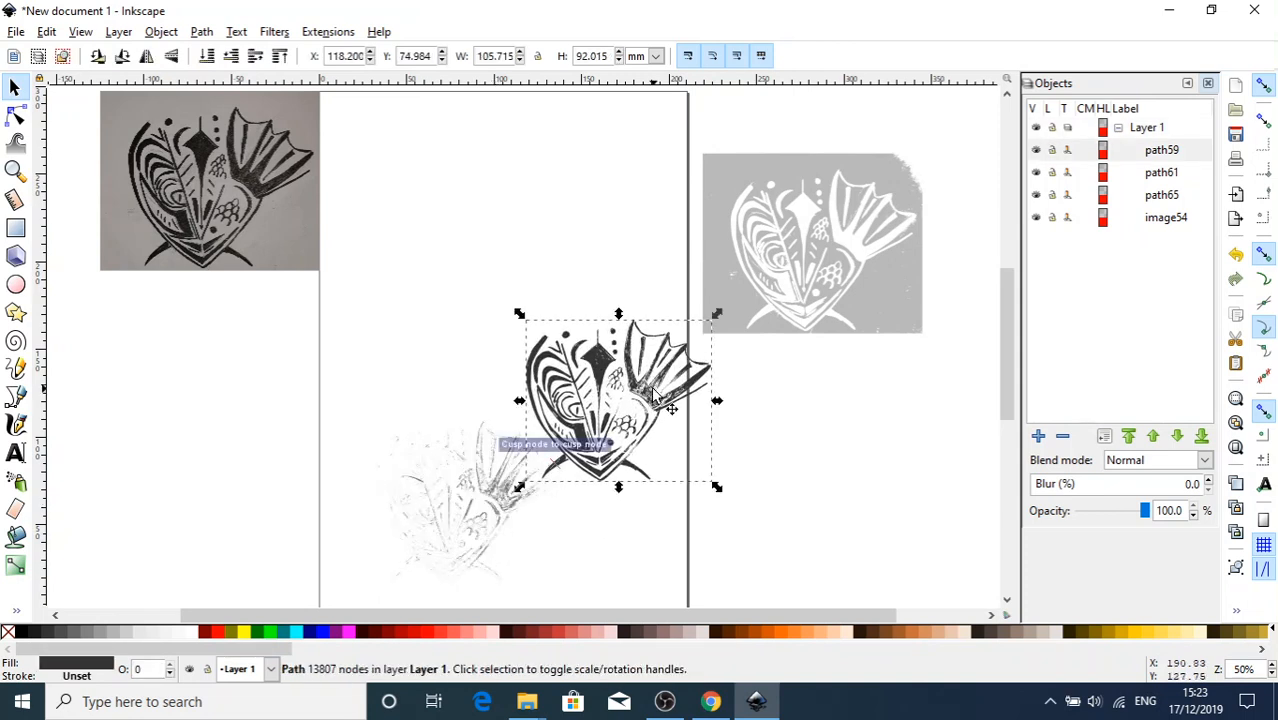